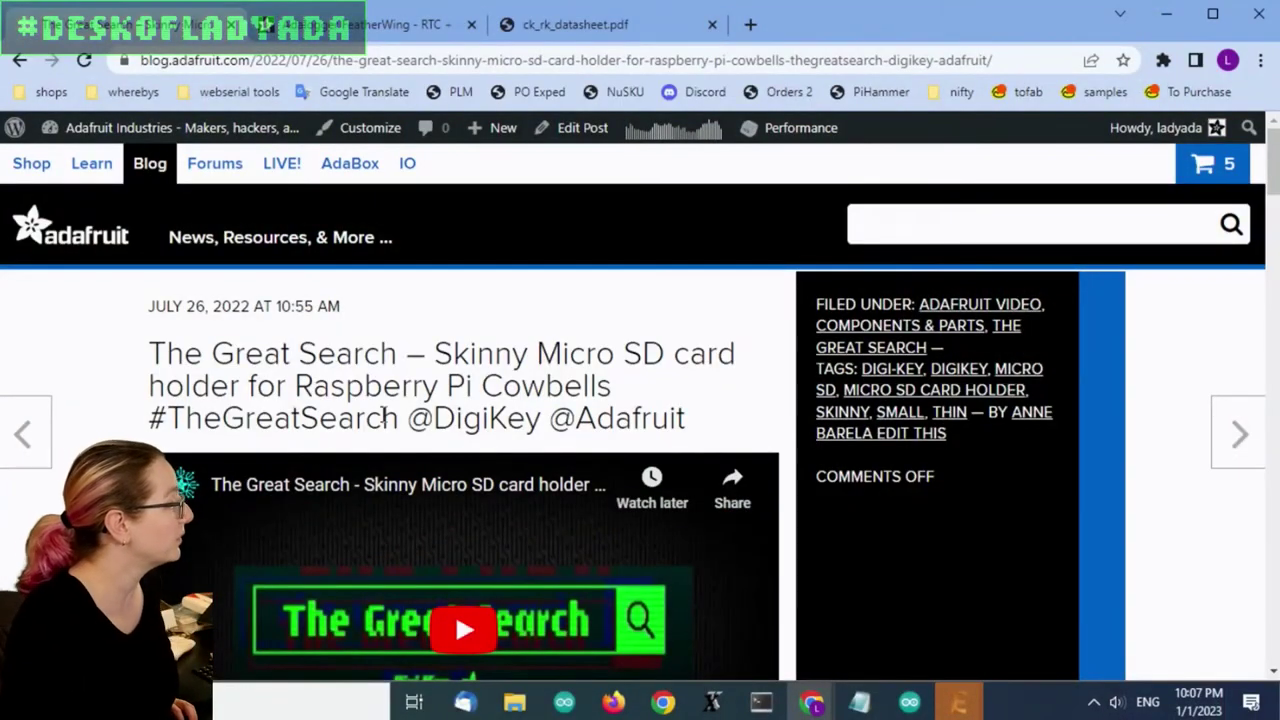
Close the Great Search blog post tab.
{"action": "scroll", "coordinate": [978, 430], "scroll_direction": "down", "scroll_amount": 2}
{"action": "scroll", "coordinate": [978, 430], "scroll_direction": "up", "scroll_amount": 1}
{"action": "scroll", "coordinate": [978, 430], "scroll_direction": "down", "scroll_amount": 1}
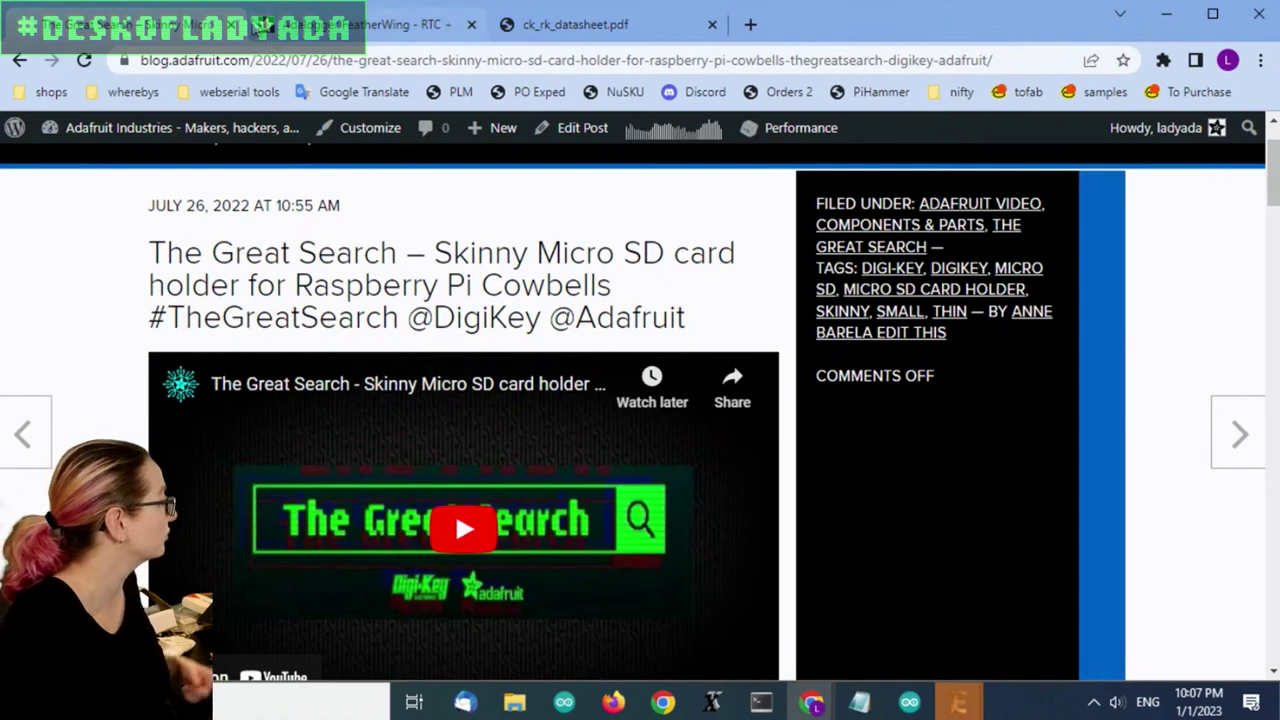
{"action": "left_click", "coordinate": [232, 24]}
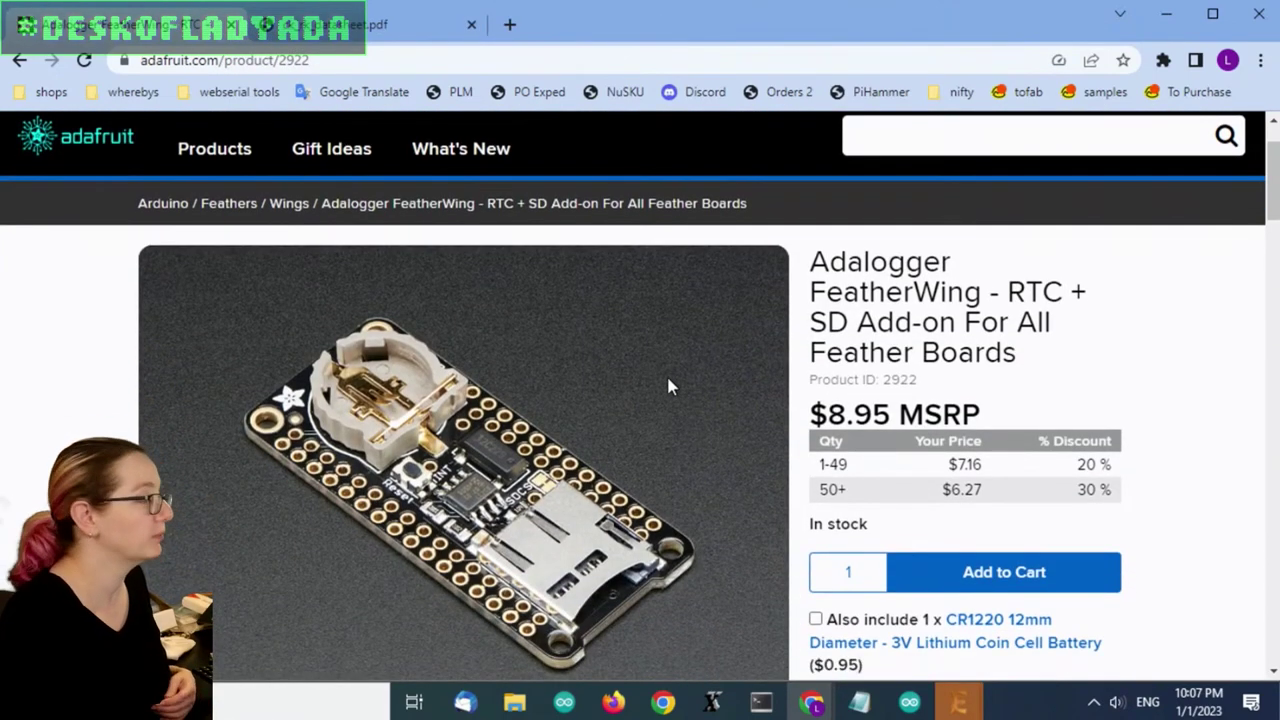
Show the fifth photo, the top-down board view, on the Adalogger FeatherWing page.
{"action": "scroll", "coordinate": [669, 386], "scroll_direction": "down", "scroll_amount": 1}
{"action": "scroll", "coordinate": [514, 412], "scroll_direction": "up", "scroll_amount": 1}
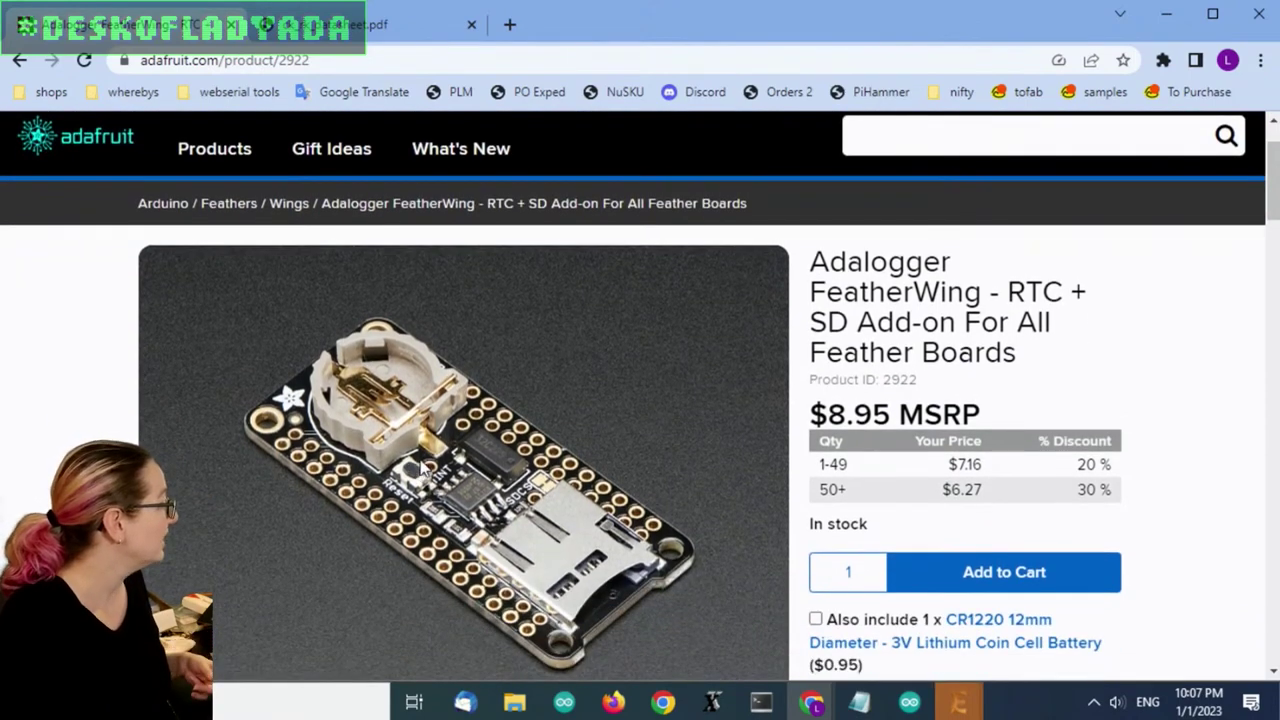
{"action": "scroll", "coordinate": [422, 465], "scroll_direction": "down", "scroll_amount": 1}
{"action": "left_click", "coordinate": [735, 578]}
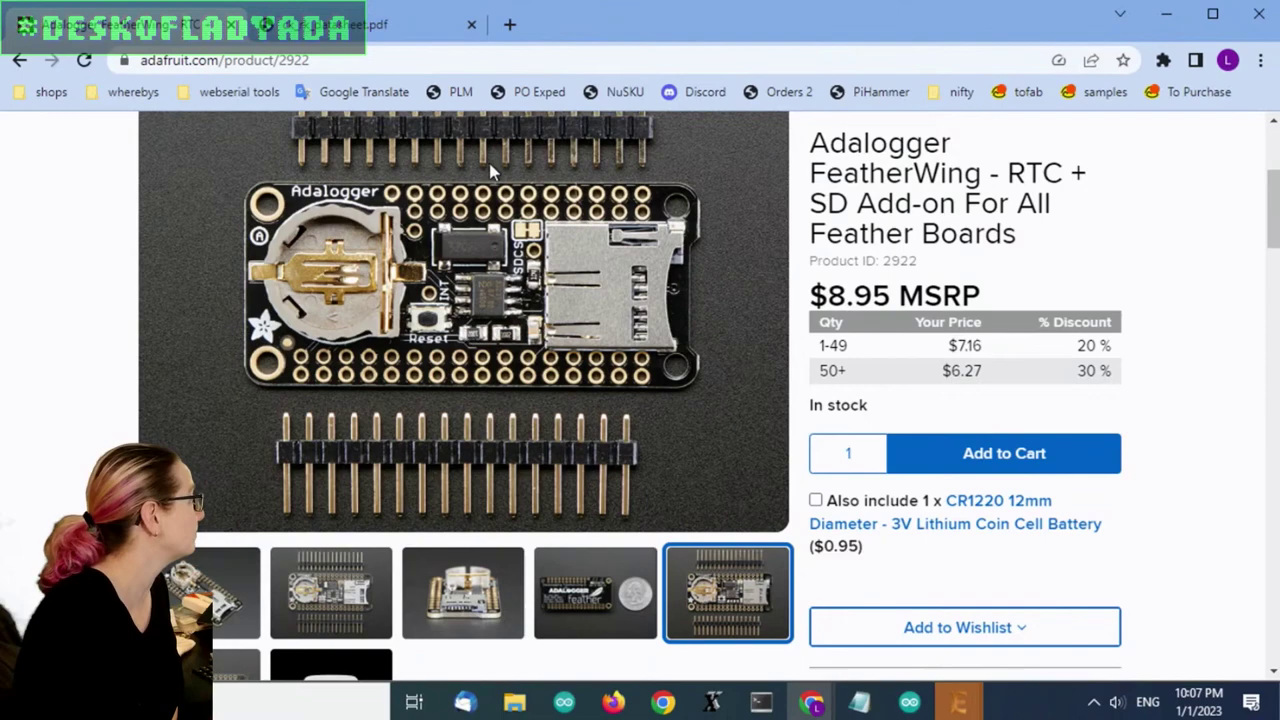
Go to digikey.com and run a keyword search for 'kmr2'.
{"action": "left_click", "coordinate": [312, 64]}
{"action": "type", "text": "digikey.com"}
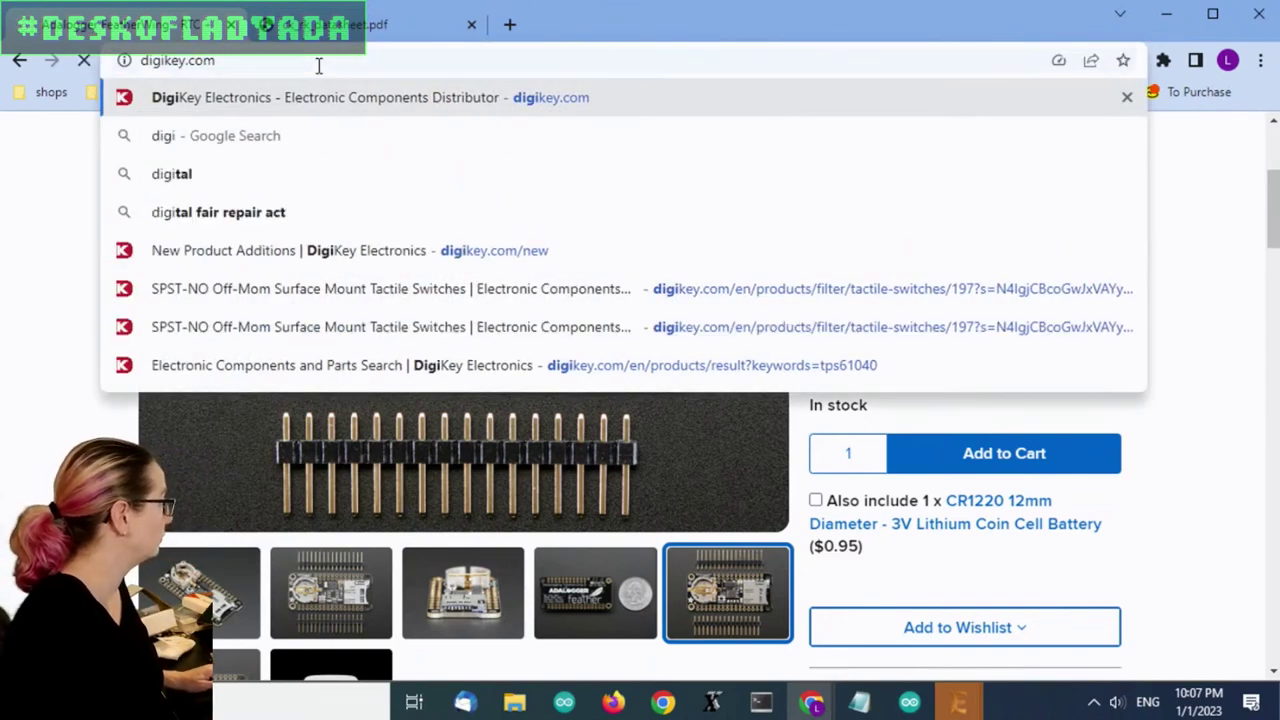
{"action": "key", "text": "Return"}
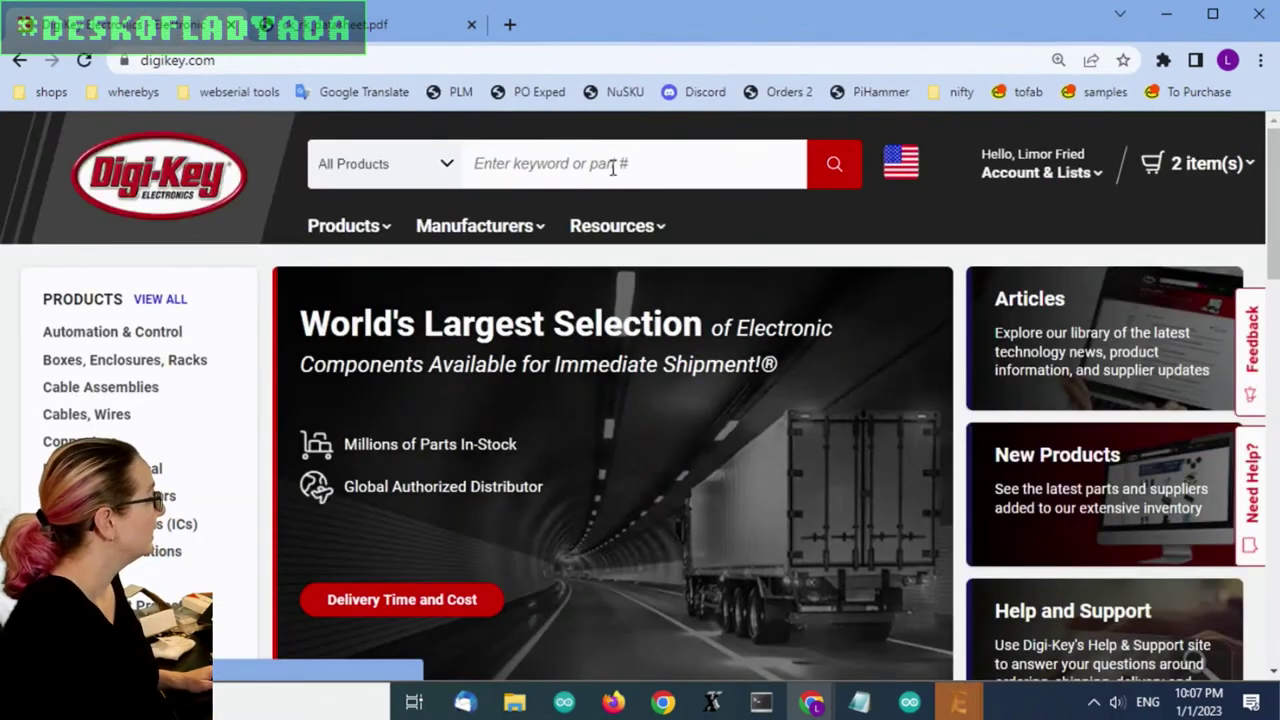
{"action": "left_click", "coordinate": [611, 167]}
{"action": "type", "text": "tact"}
{"action": "key", "text": "BackSpace"}
{"action": "key", "text": "BackSpace"}
{"action": "key", "text": "BackSpace"}
{"action": "key", "text": "BackSpace"}
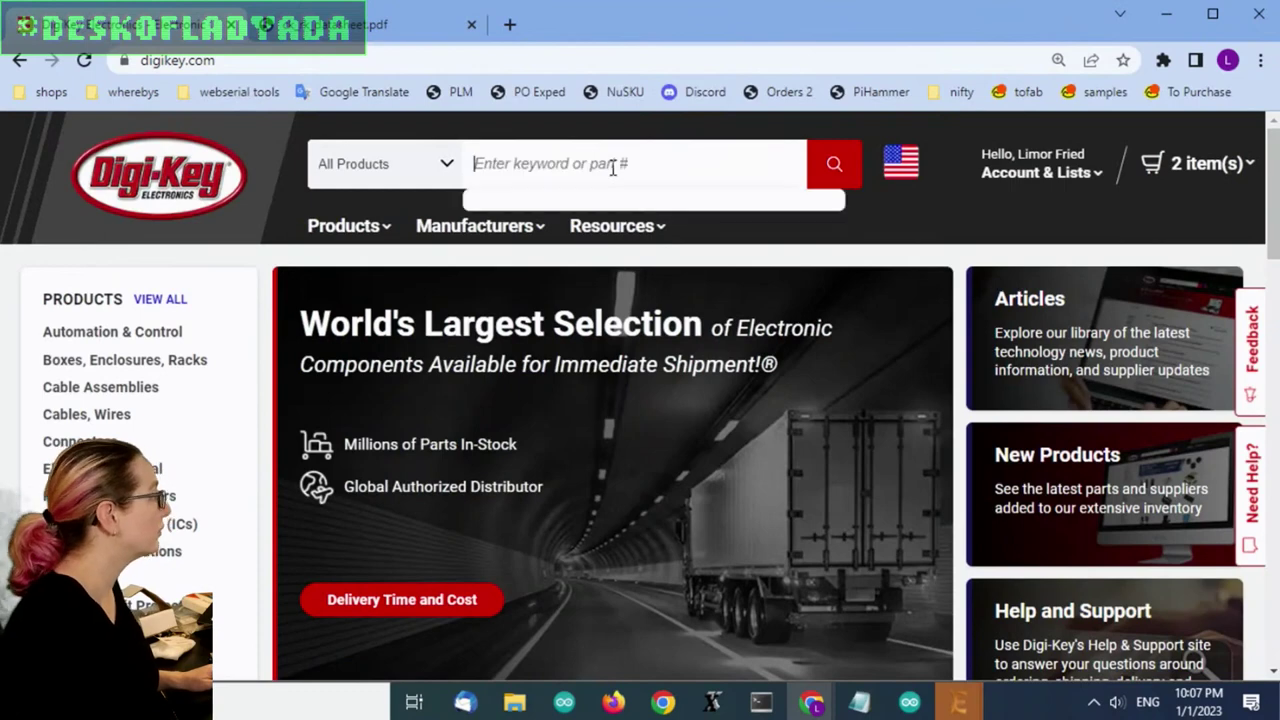
{"action": "type", "text": "kmr2"}
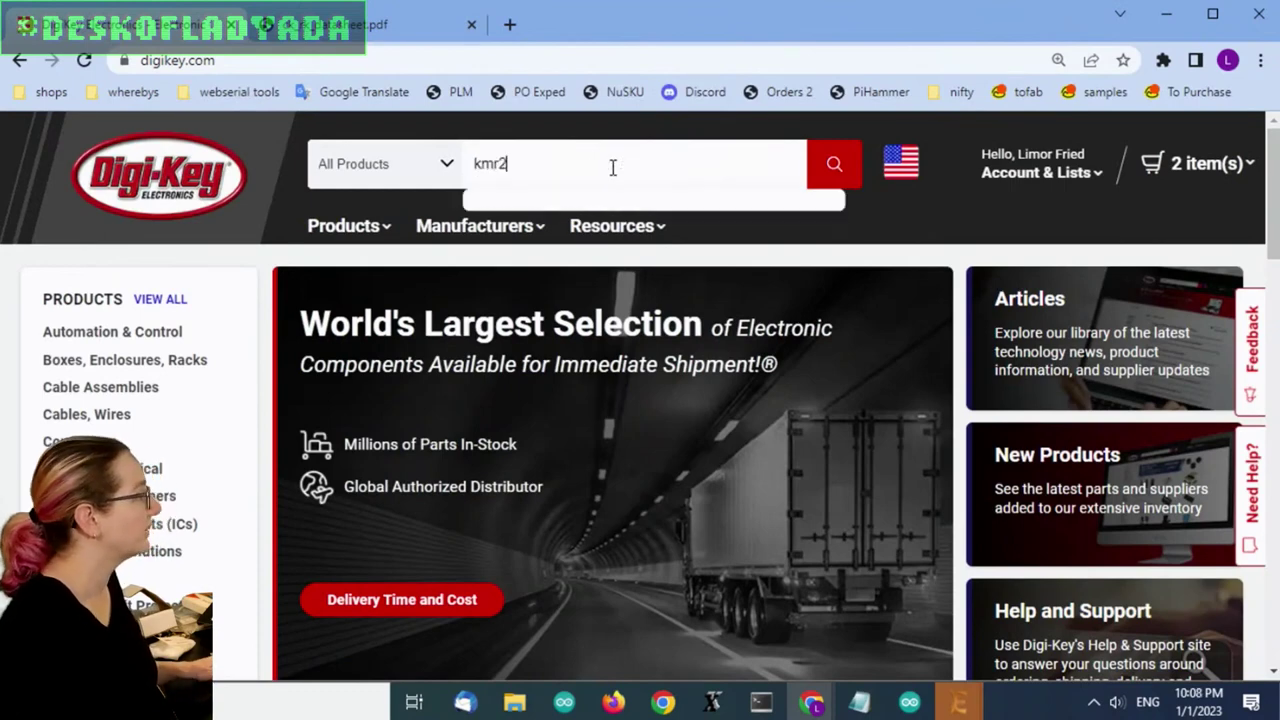
{"action": "key", "text": "Return"}
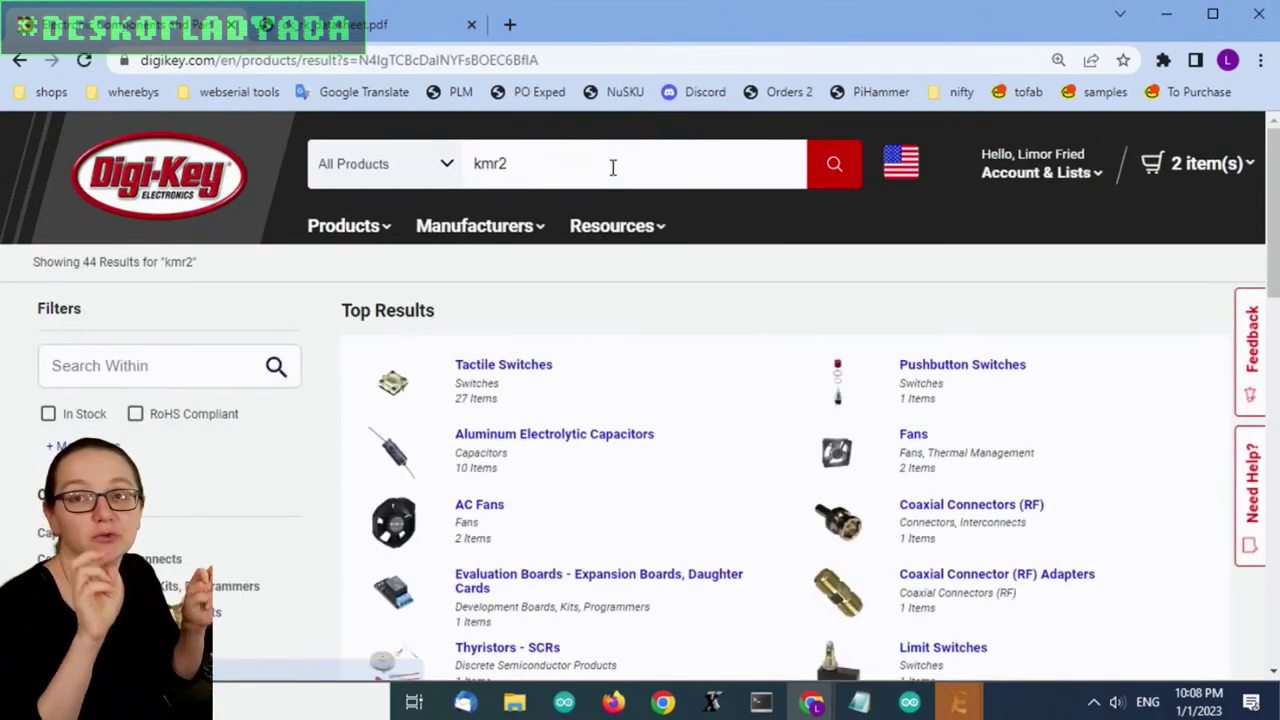
Open the KMR243GLFG from the Tactile Switches results and review its outline dimensions.
{"action": "left_click", "coordinate": [529, 364]}
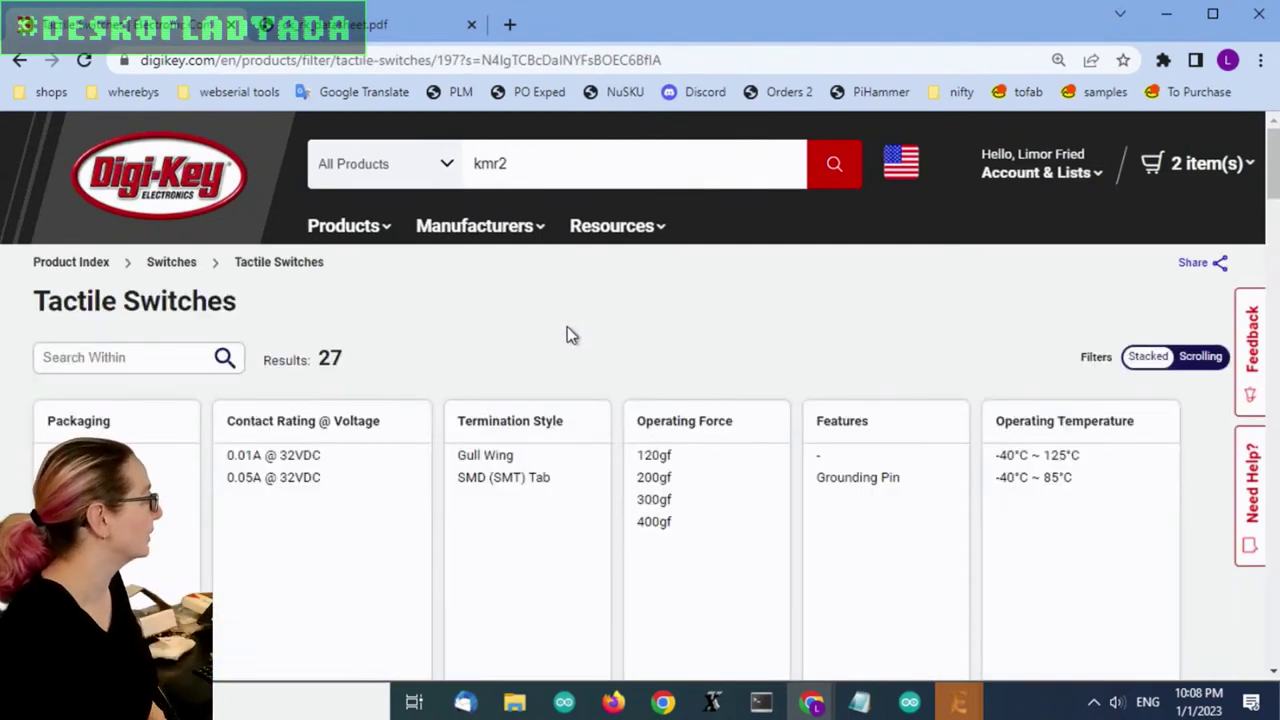
{"action": "scroll", "coordinate": [863, 289], "scroll_direction": "down", "scroll_amount": 10}
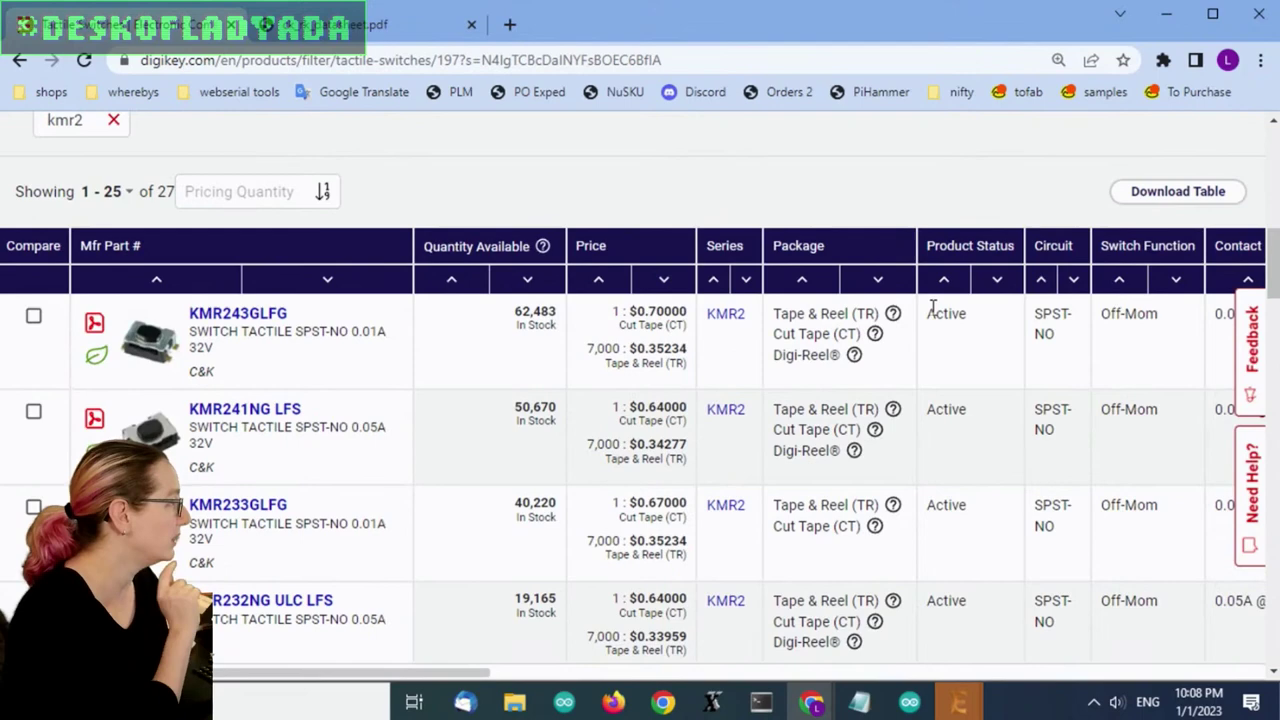
{"action": "left_click", "coordinate": [262, 316]}
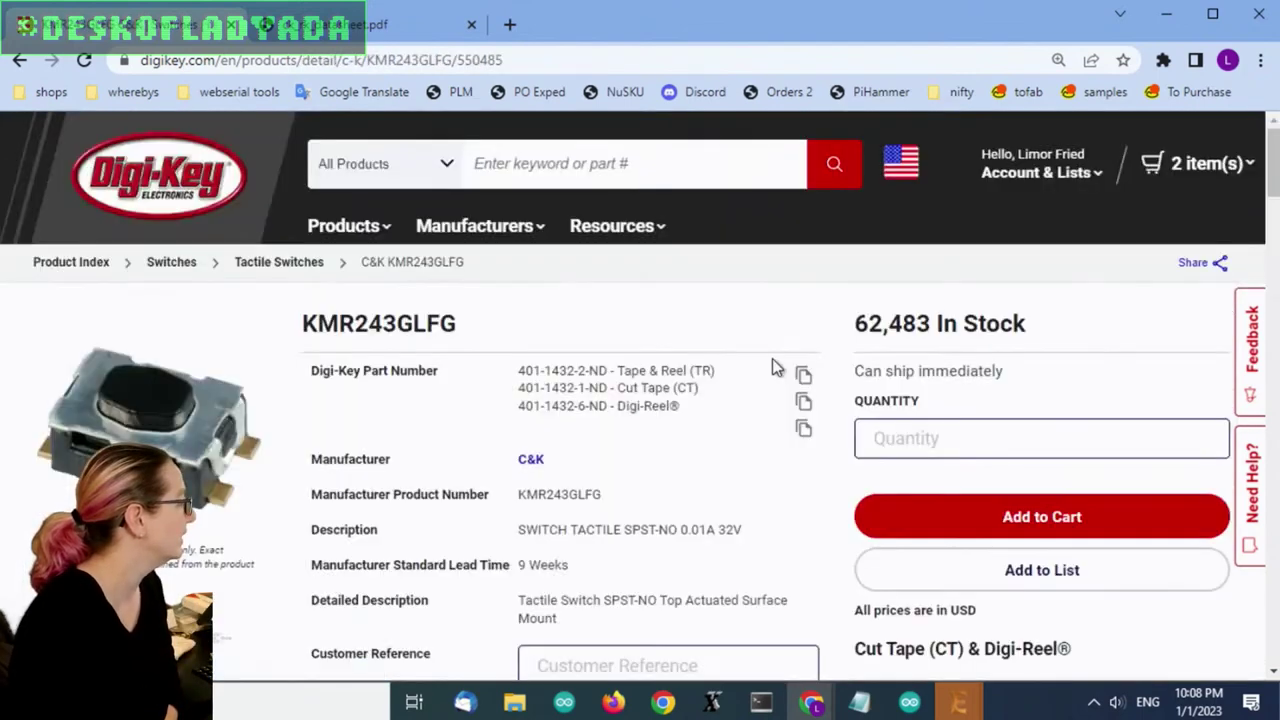
{"action": "scroll", "coordinate": [228, 345], "scroll_direction": "down", "scroll_amount": 1}
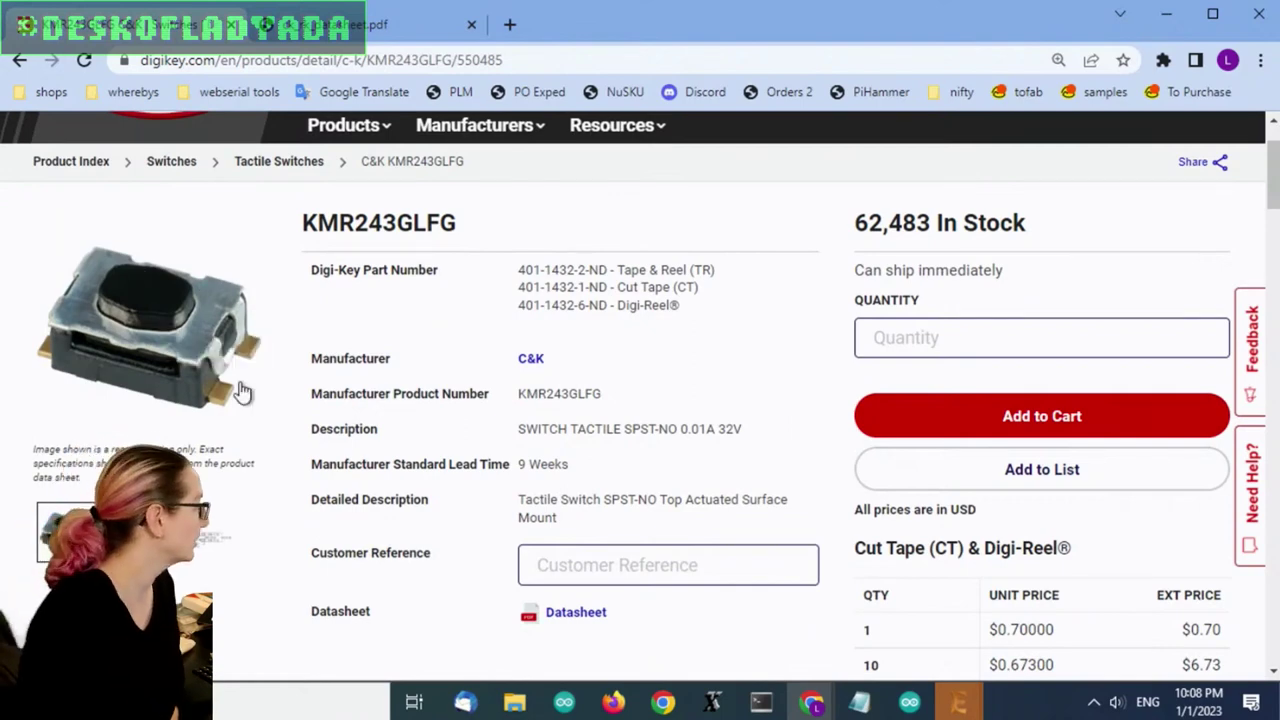
{"action": "scroll", "coordinate": [754, 366], "scroll_direction": "down", "scroll_amount": 10}
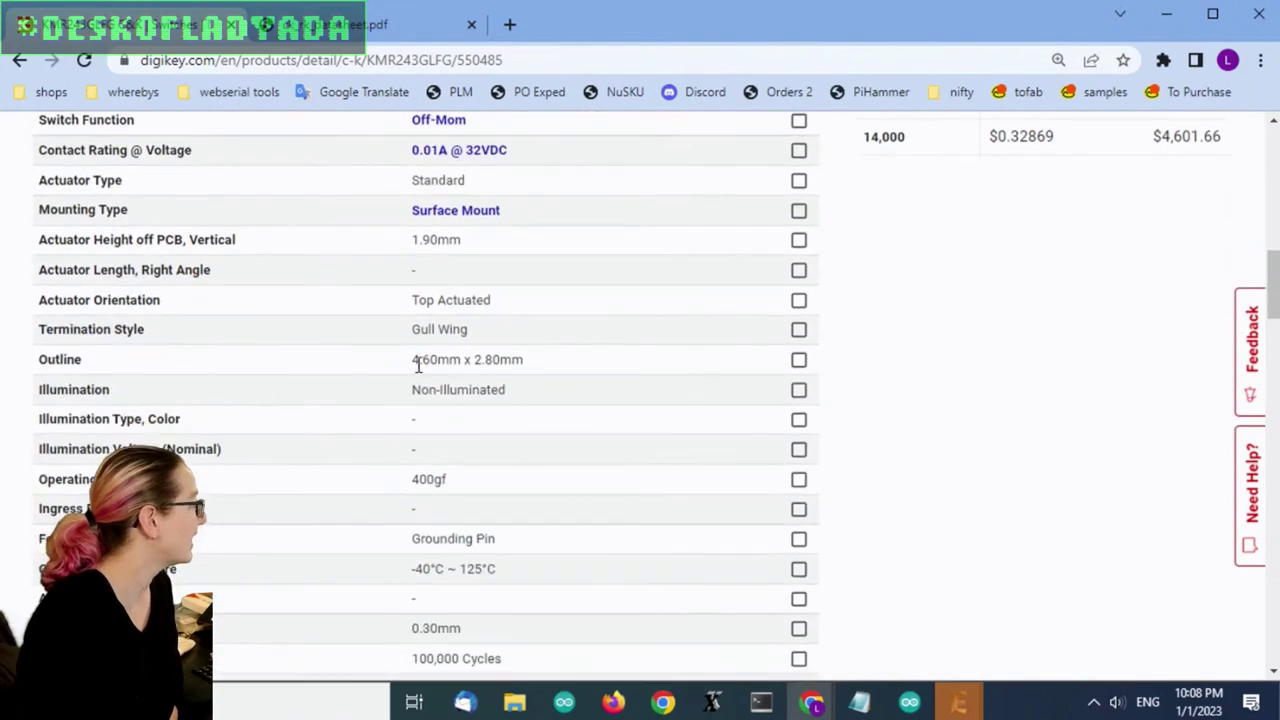
{"action": "left_click_drag", "start_coordinate": [413, 360], "coordinate": [497, 370]}
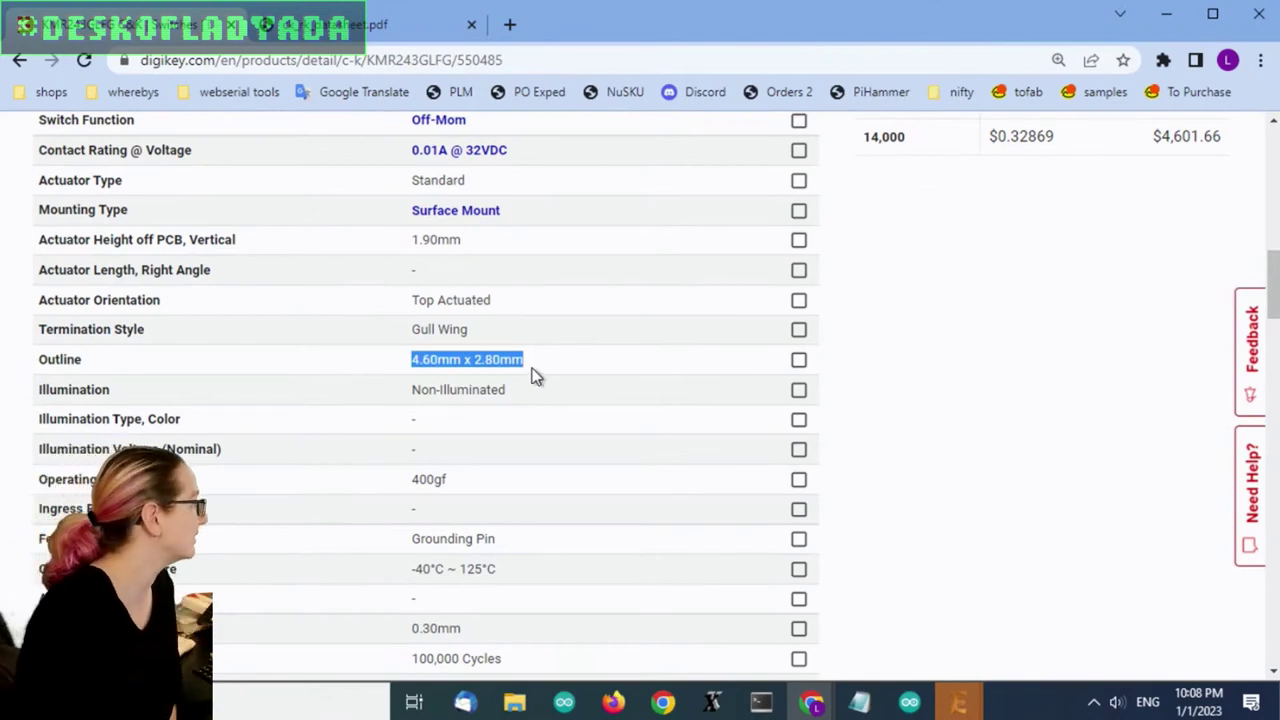
{"action": "scroll", "coordinate": [598, 286], "scroll_direction": "up", "scroll_amount": 3}
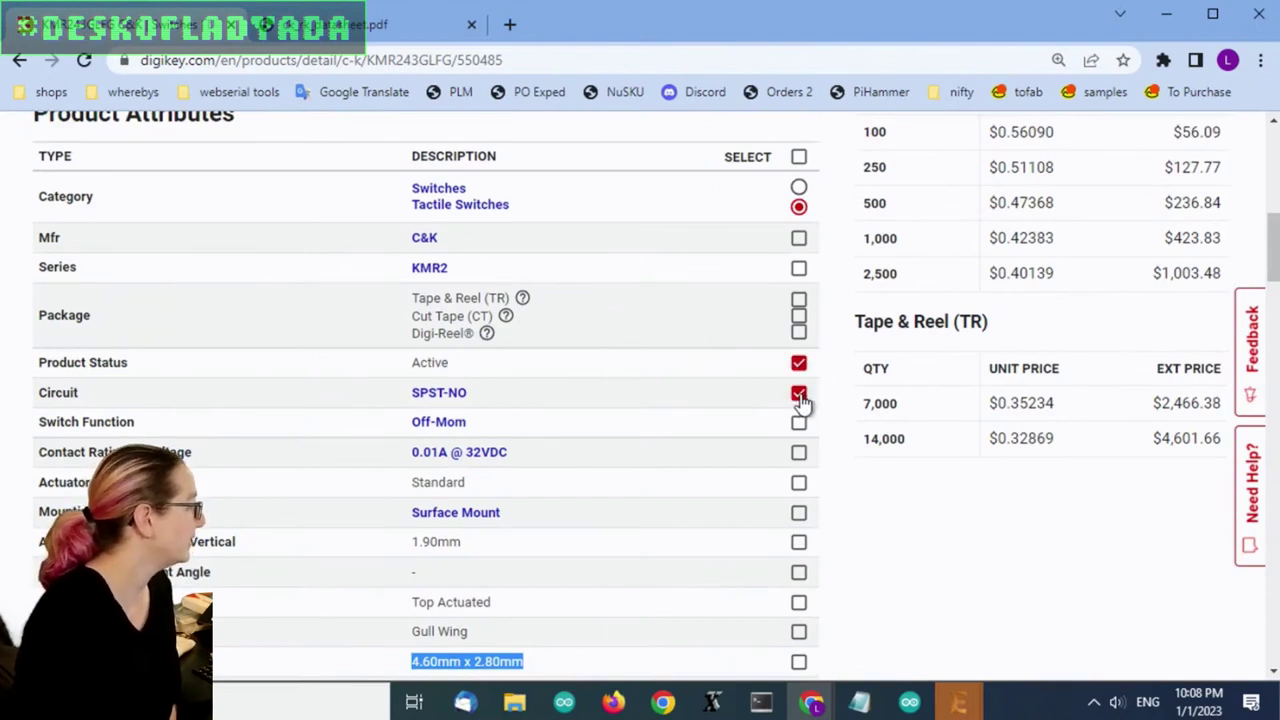
Mark Off-Mom switch function, Surface Mount and Top Actuated as match criteria.
{"action": "left_click_drag", "start_coordinate": [46, 421], "coordinate": [518, 427]}
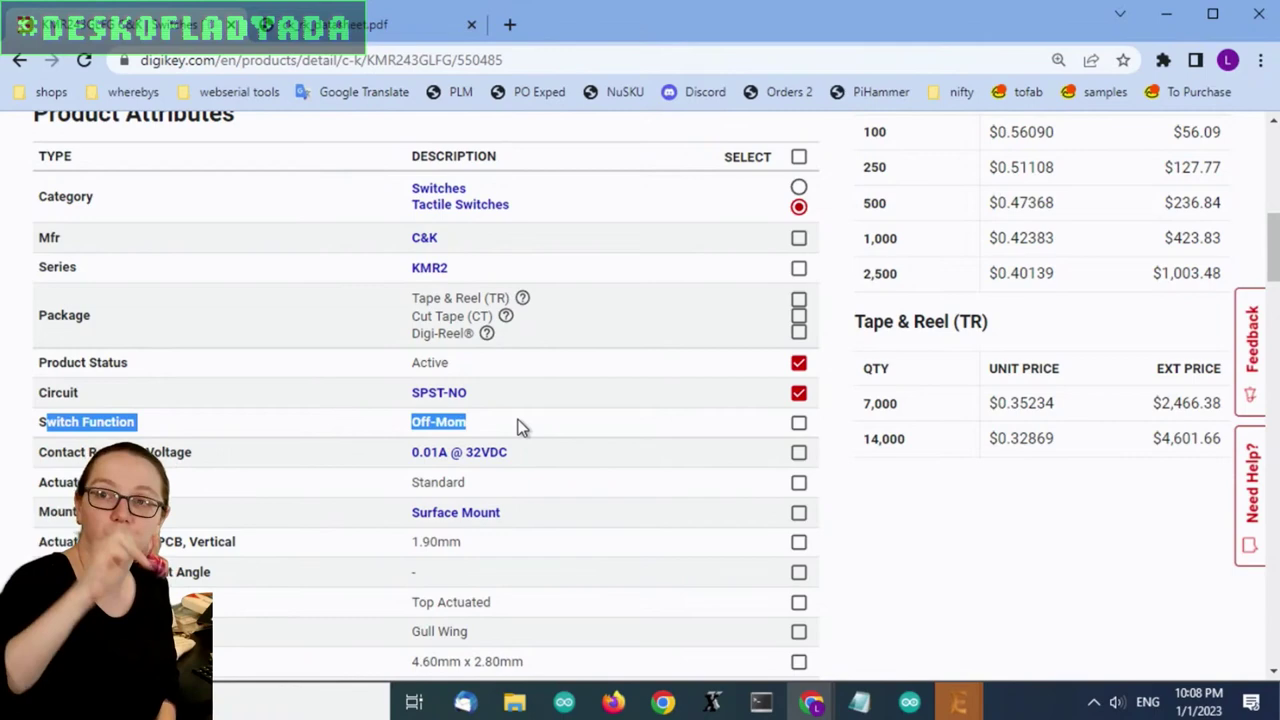
{"action": "left_click", "coordinate": [799, 423]}
{"action": "left_click_drag", "start_coordinate": [520, 452], "coordinate": [392, 464]}
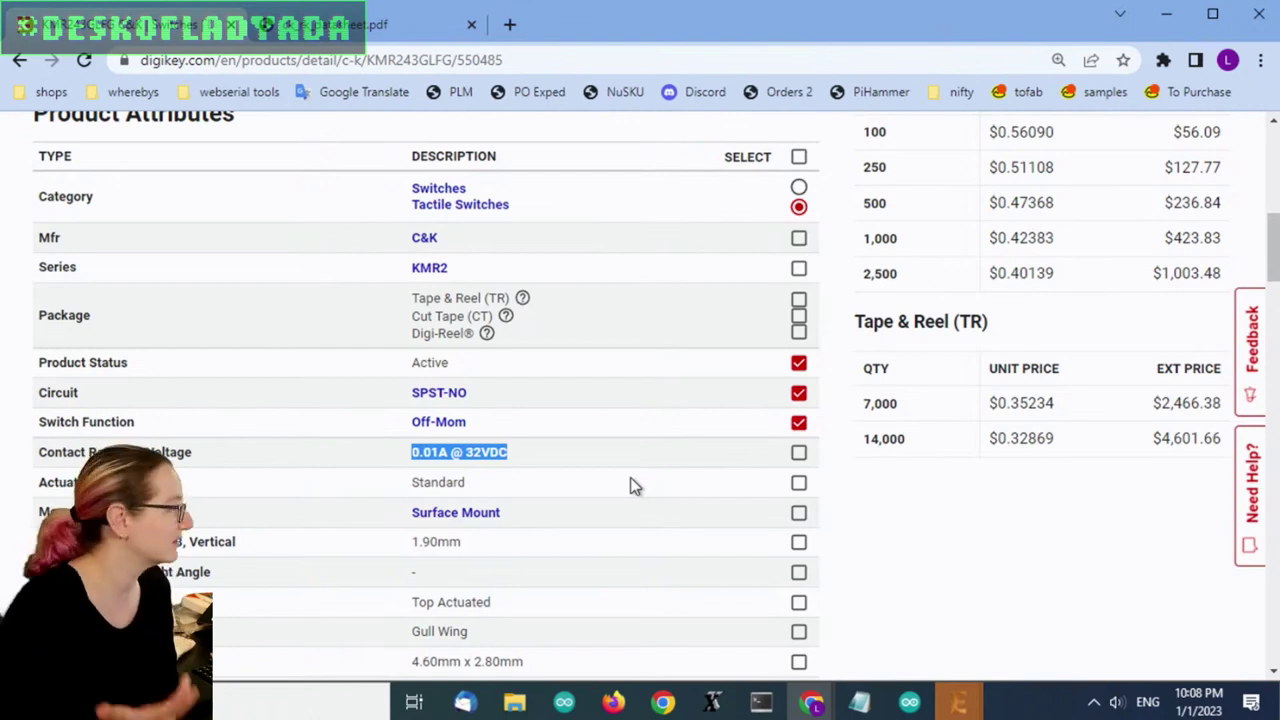
{"action": "scroll", "coordinate": [619, 484], "scroll_direction": "down", "scroll_amount": 1}
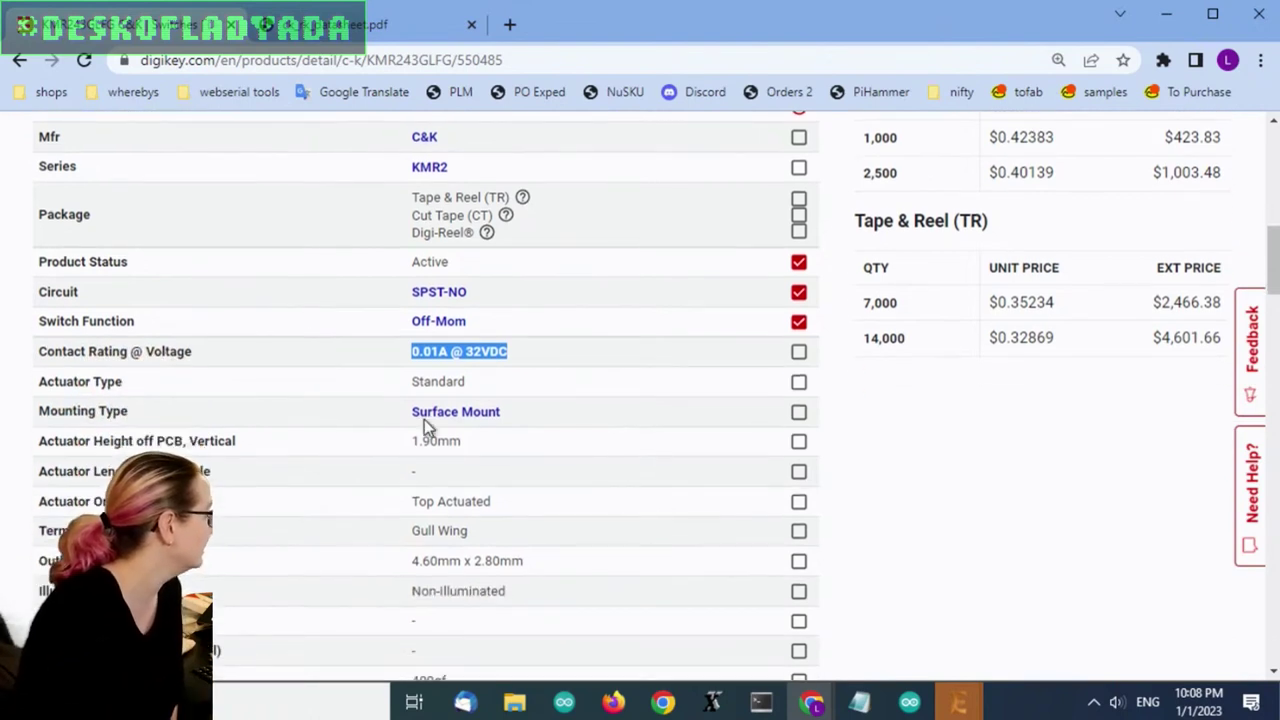
{"action": "left_click", "coordinate": [799, 412]}
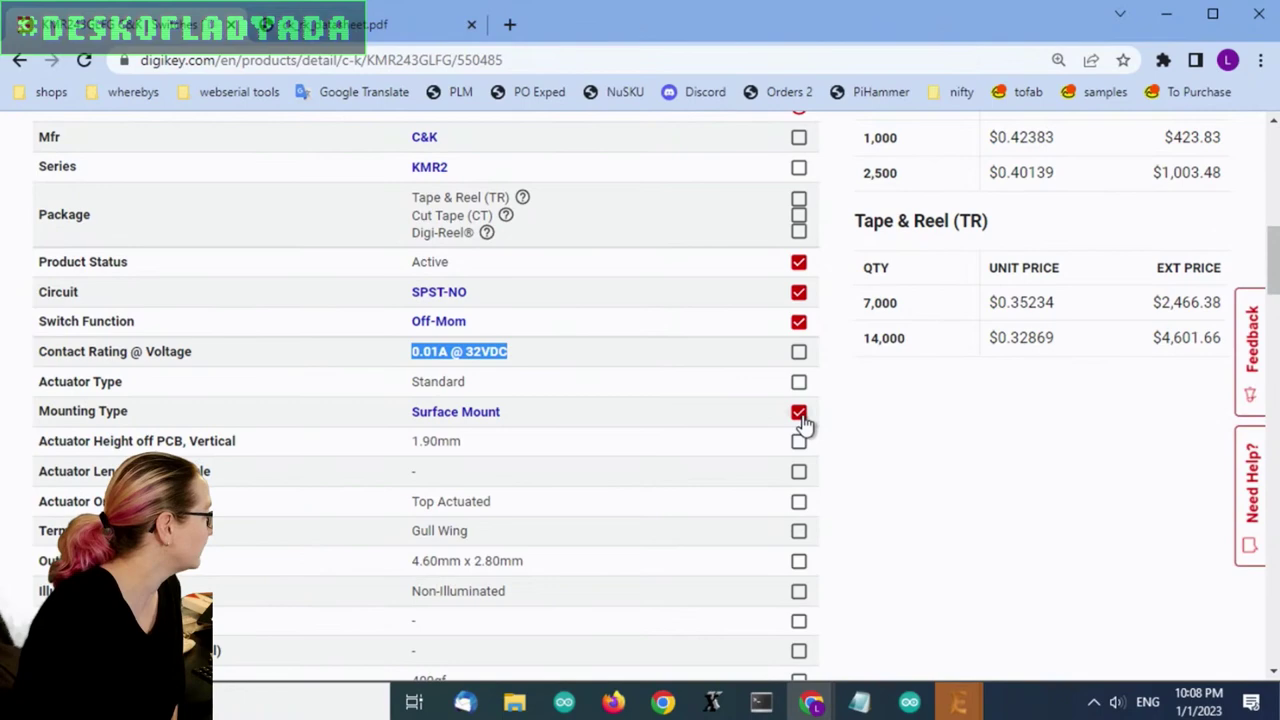
{"action": "left_click", "coordinate": [800, 503]}
Also mark Non-Illuminated as a criterion, leaving 2,231 similar parts.
{"action": "scroll", "coordinate": [612, 461], "scroll_direction": "down", "scroll_amount": 2}
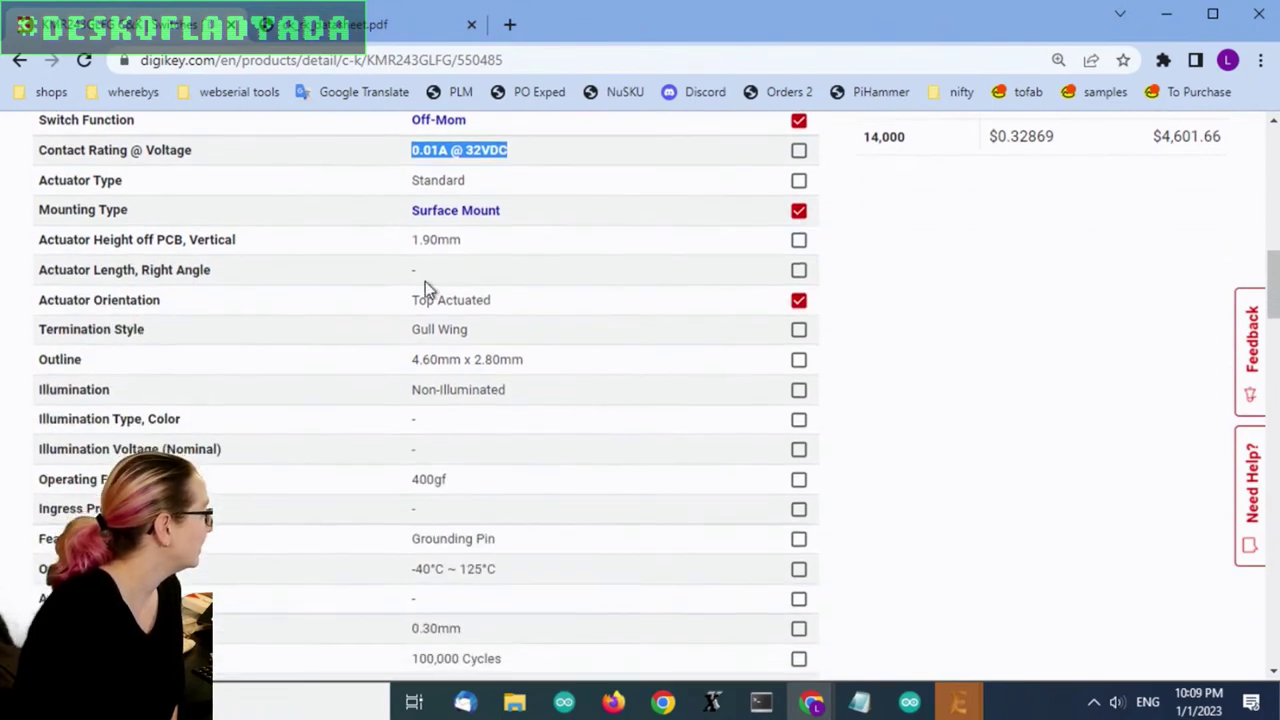
{"action": "double_click", "coordinate": [422, 245]}
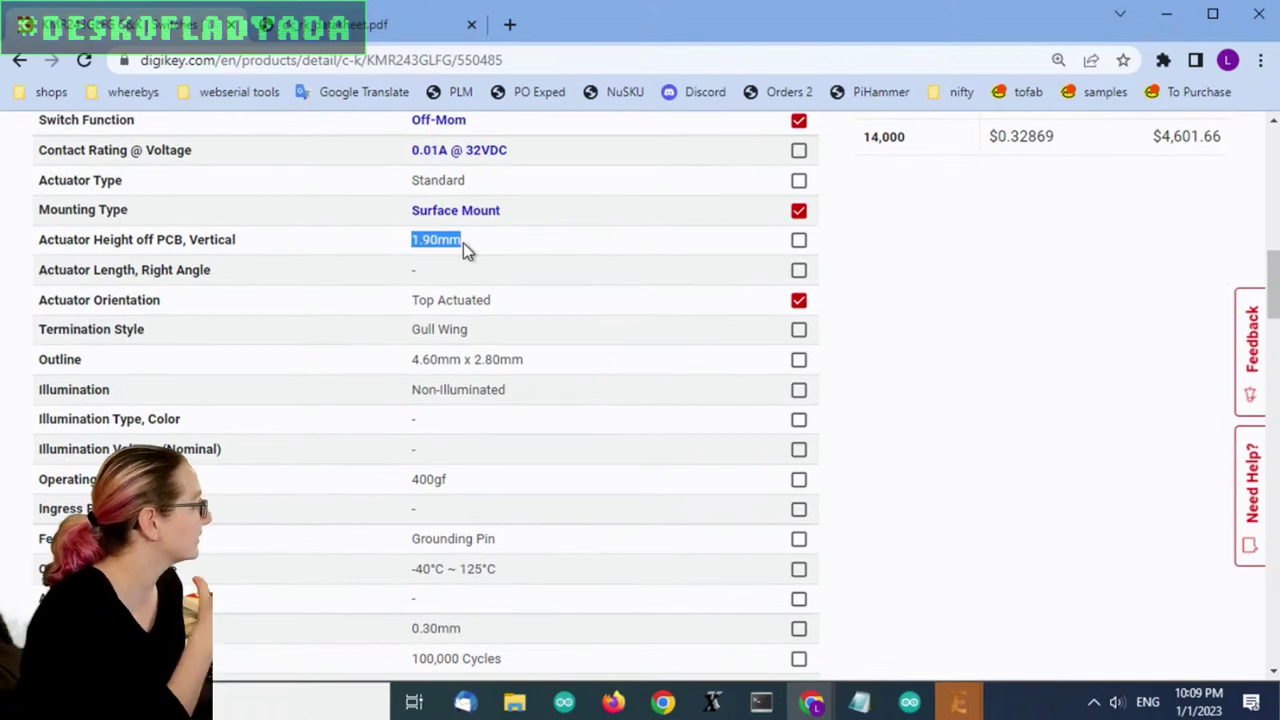
{"action": "left_click_drag", "start_coordinate": [411, 329], "coordinate": [480, 332]}
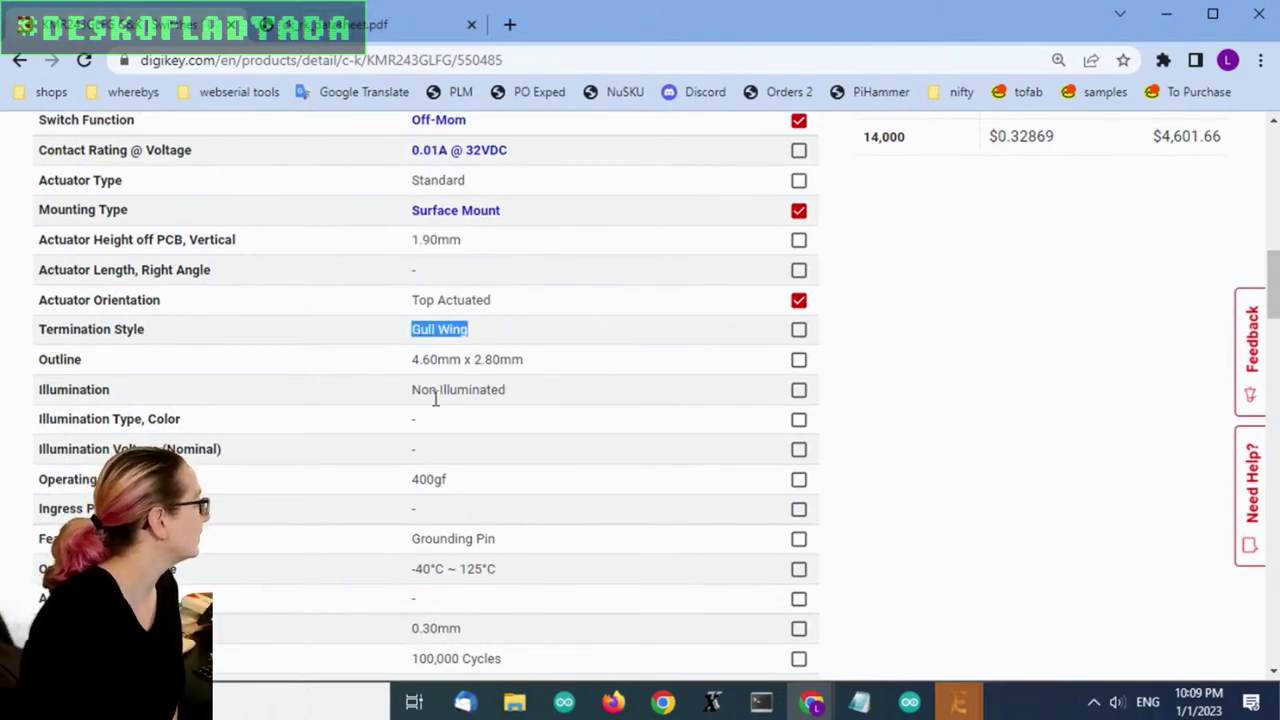
{"action": "left_click", "coordinate": [798, 390]}
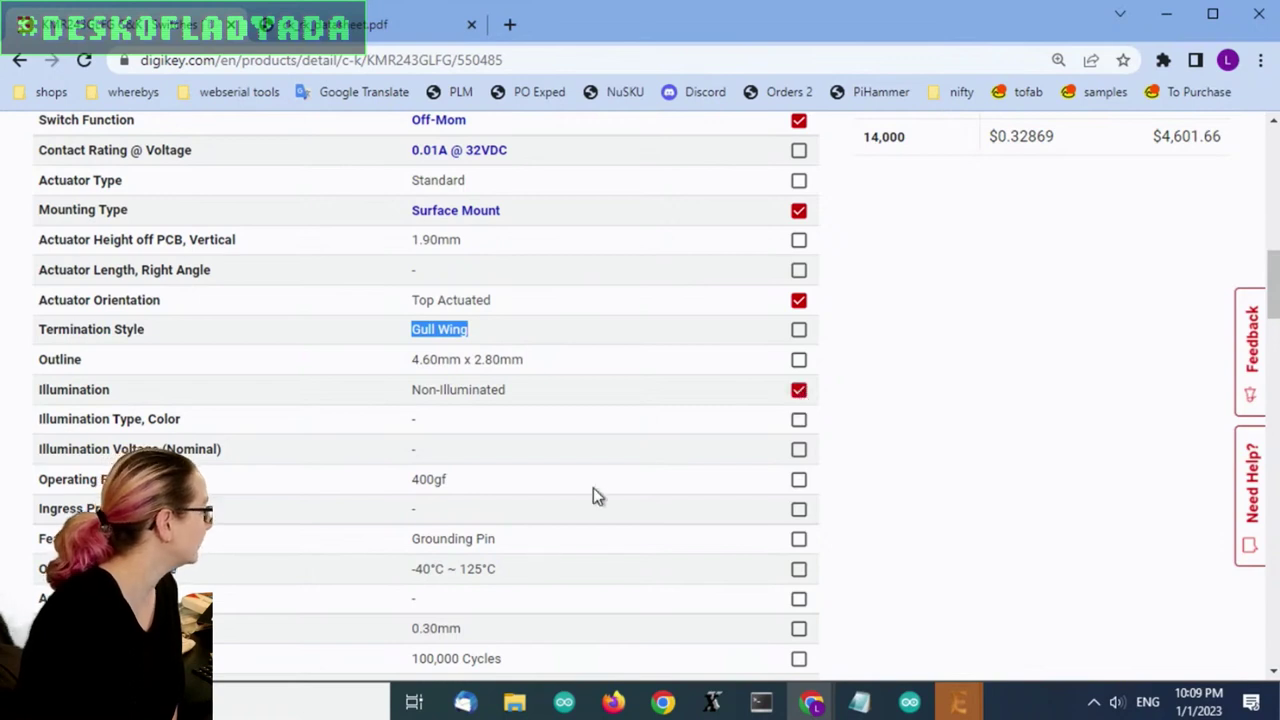
{"action": "scroll", "coordinate": [593, 489], "scroll_direction": "down", "scroll_amount": 1}
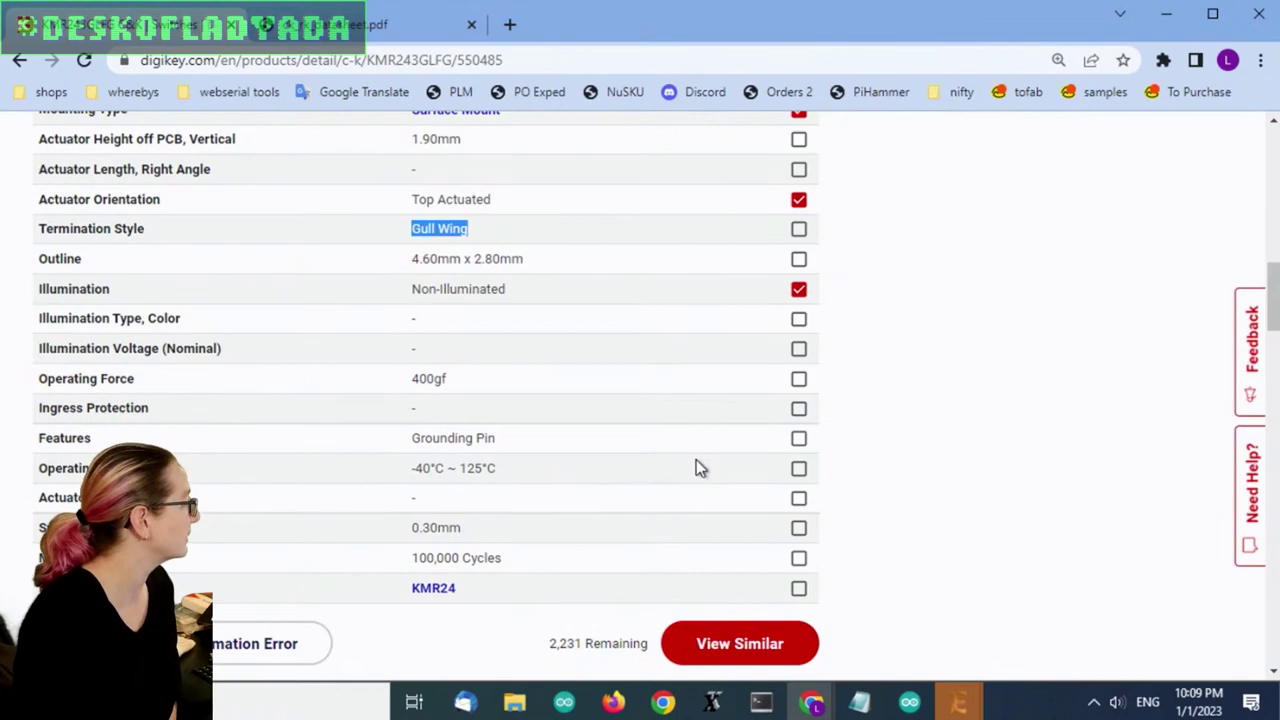
{"action": "scroll", "coordinate": [700, 462], "scroll_direction": "up", "scroll_amount": 3}
{"action": "scroll", "coordinate": [731, 460], "scroll_direction": "down", "scroll_amount": 5}
{"action": "scroll", "coordinate": [780, 490], "scroll_direction": "up", "scroll_amount": 5}
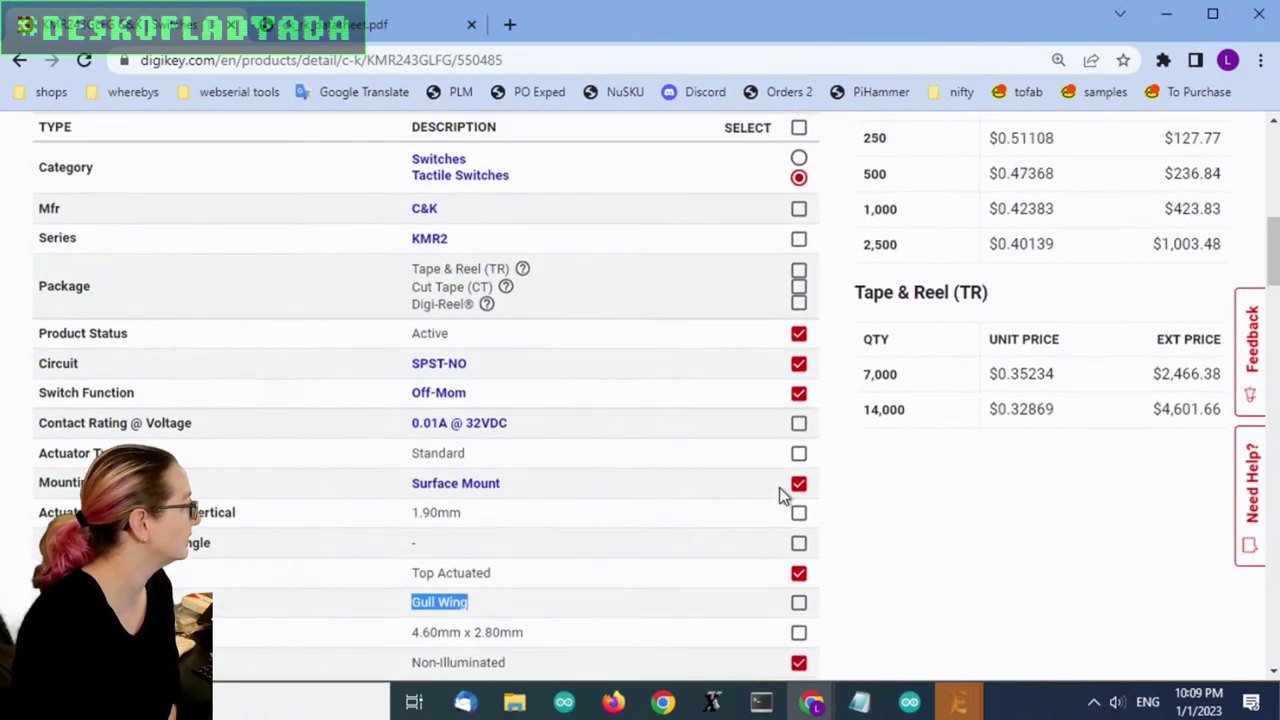
{"action": "scroll", "coordinate": [782, 493], "scroll_direction": "up", "scroll_amount": 1}
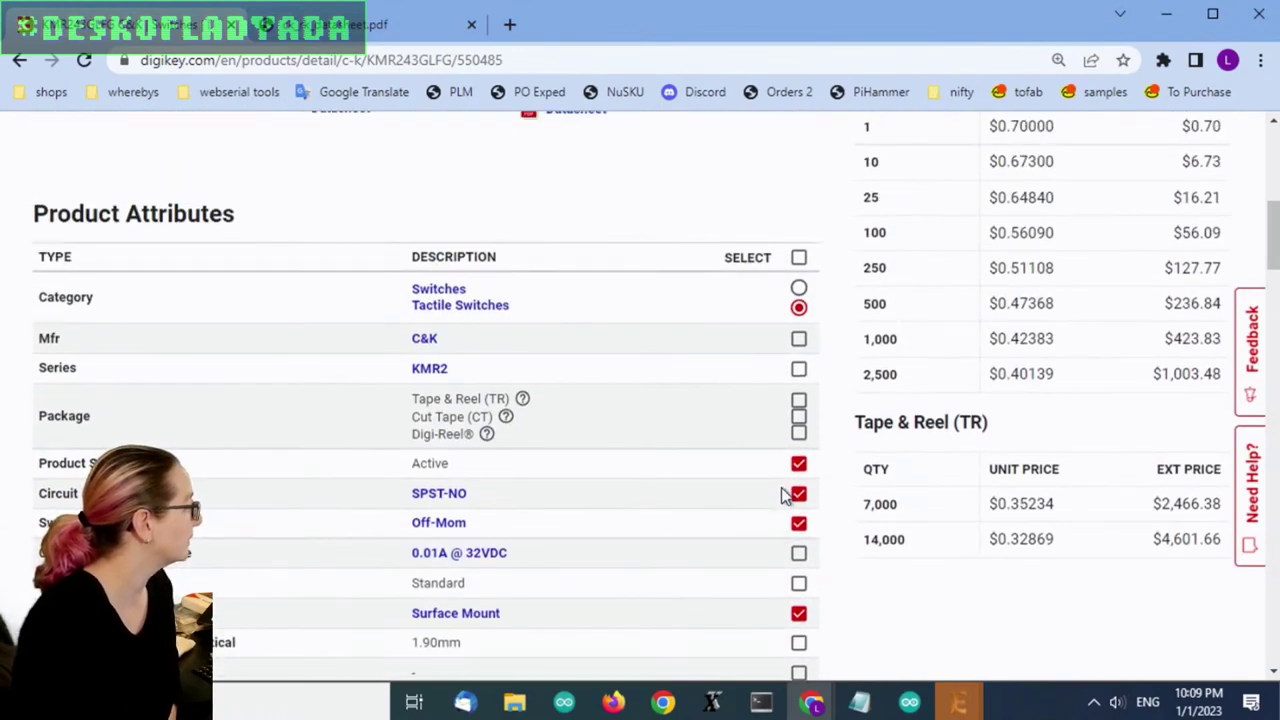
{"action": "scroll", "coordinate": [784, 495], "scroll_direction": "down", "scroll_amount": 5}
List the 2,231 tactile switches similar to the KMR243GLFG.
{"action": "left_click", "coordinate": [749, 545]}
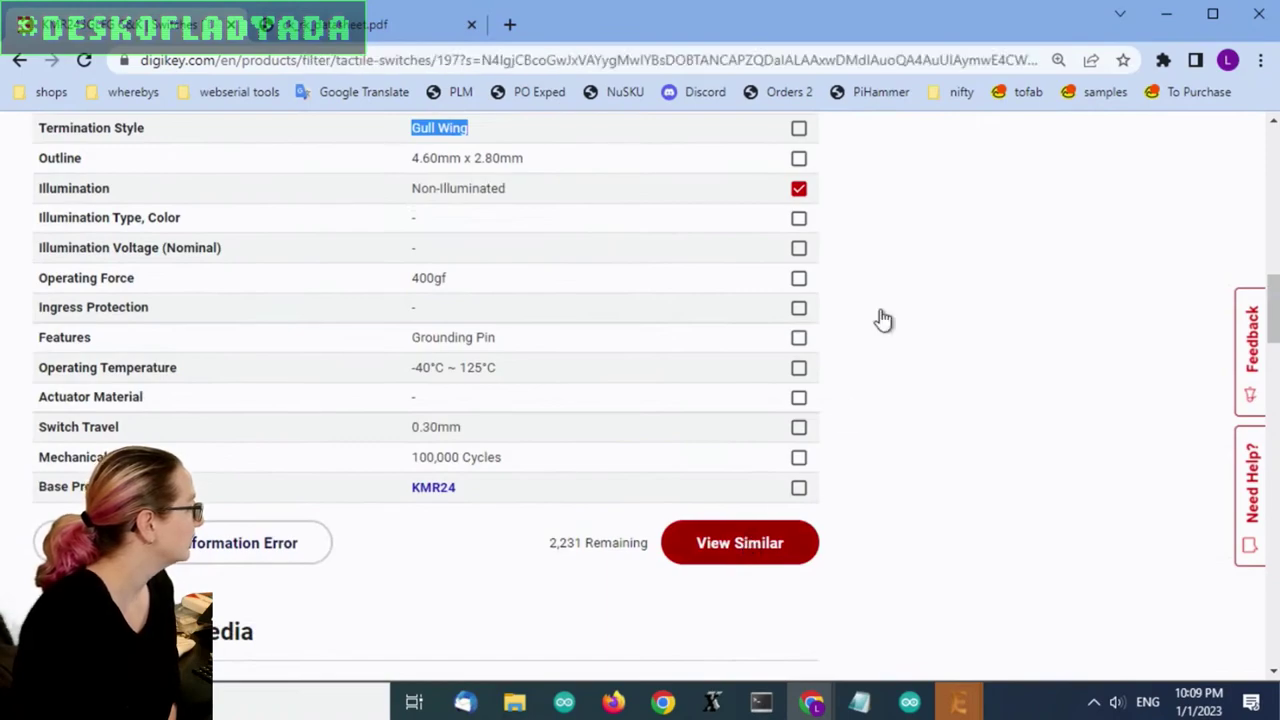
{"action": "scroll", "coordinate": [829, 394], "scroll_direction": "down", "scroll_amount": 5}
{"action": "scroll", "coordinate": [1040, 330], "scroll_direction": "down", "scroll_amount": 5}
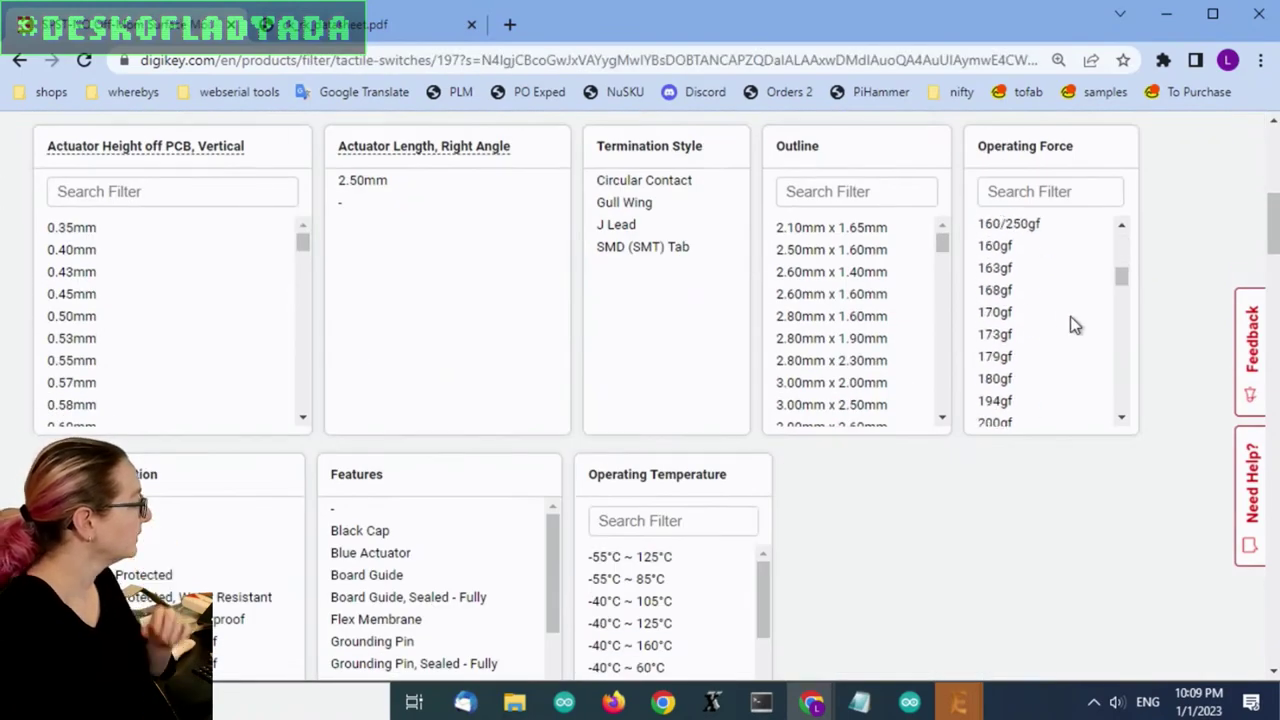
{"action": "scroll", "coordinate": [1072, 325], "scroll_direction": "down", "scroll_amount": 3}
{"action": "scroll", "coordinate": [908, 600], "scroll_direction": "down", "scroll_amount": 10}
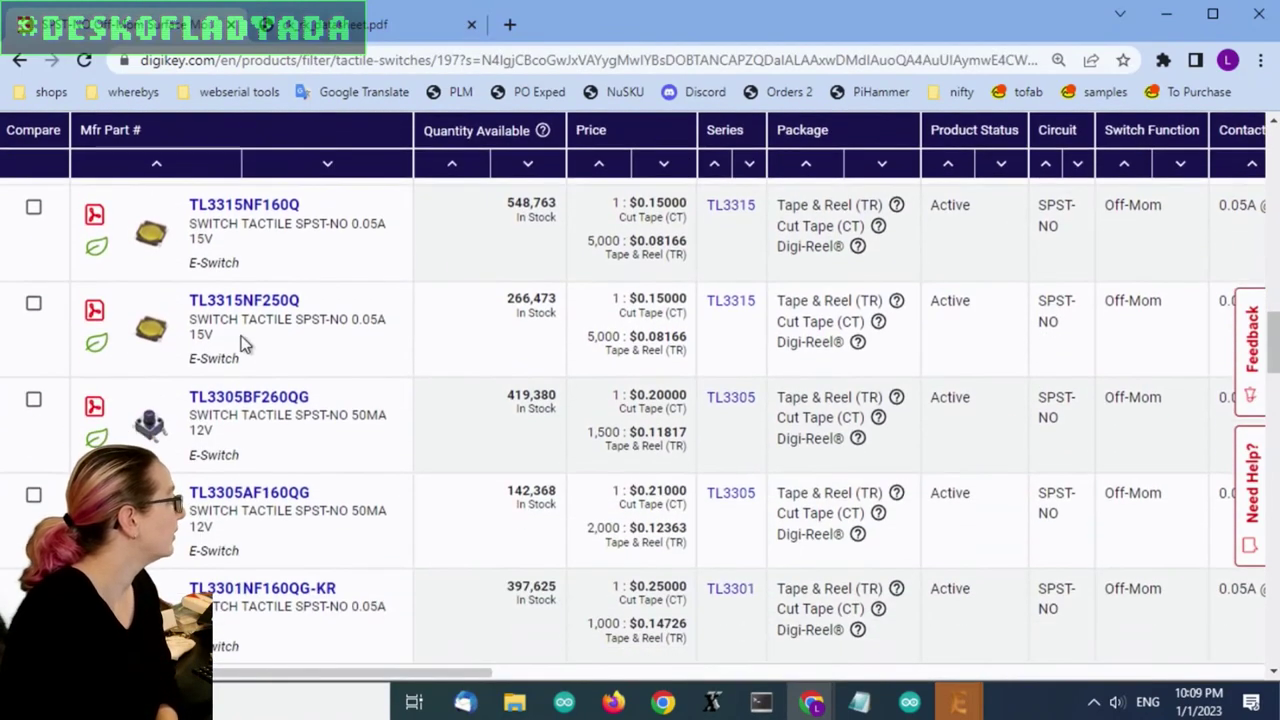
Preview images of the E-Switch TL3301, TL3305 and TL3315 parts in the results.
{"action": "mouse_move", "coordinate": [160, 425]}
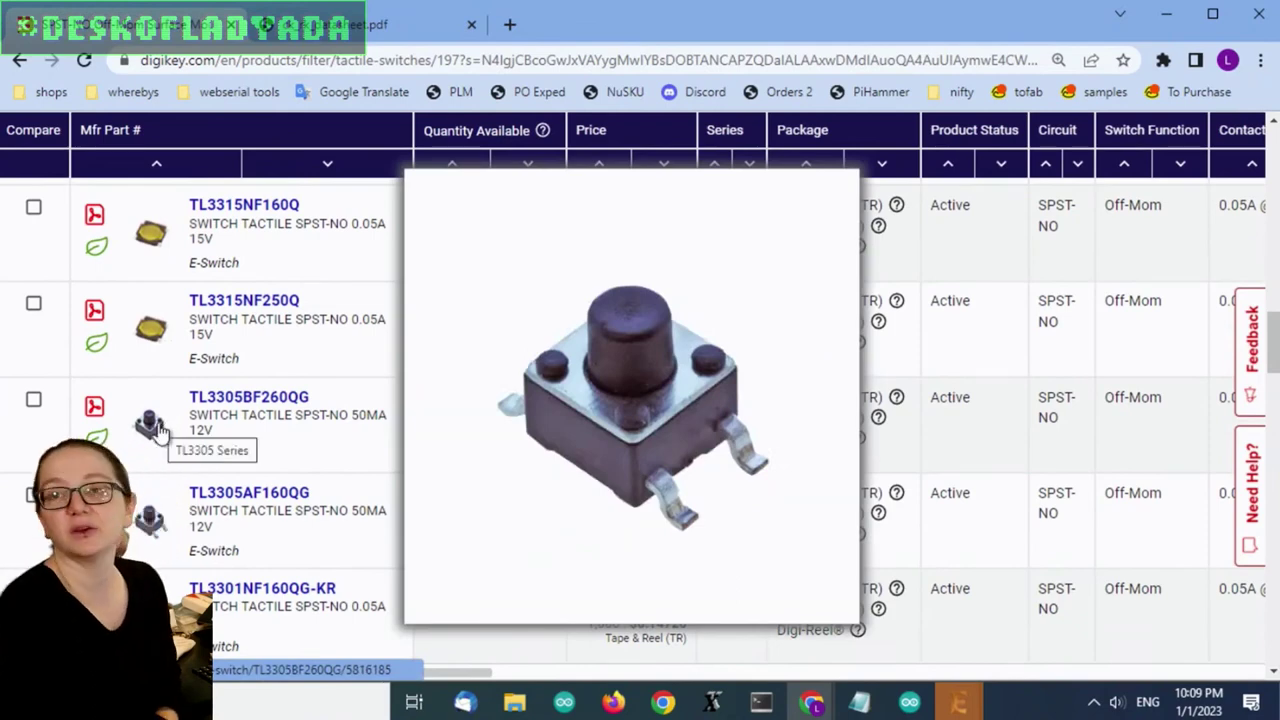
{"action": "scroll", "coordinate": [417, 343], "scroll_direction": "down", "scroll_amount": 4}
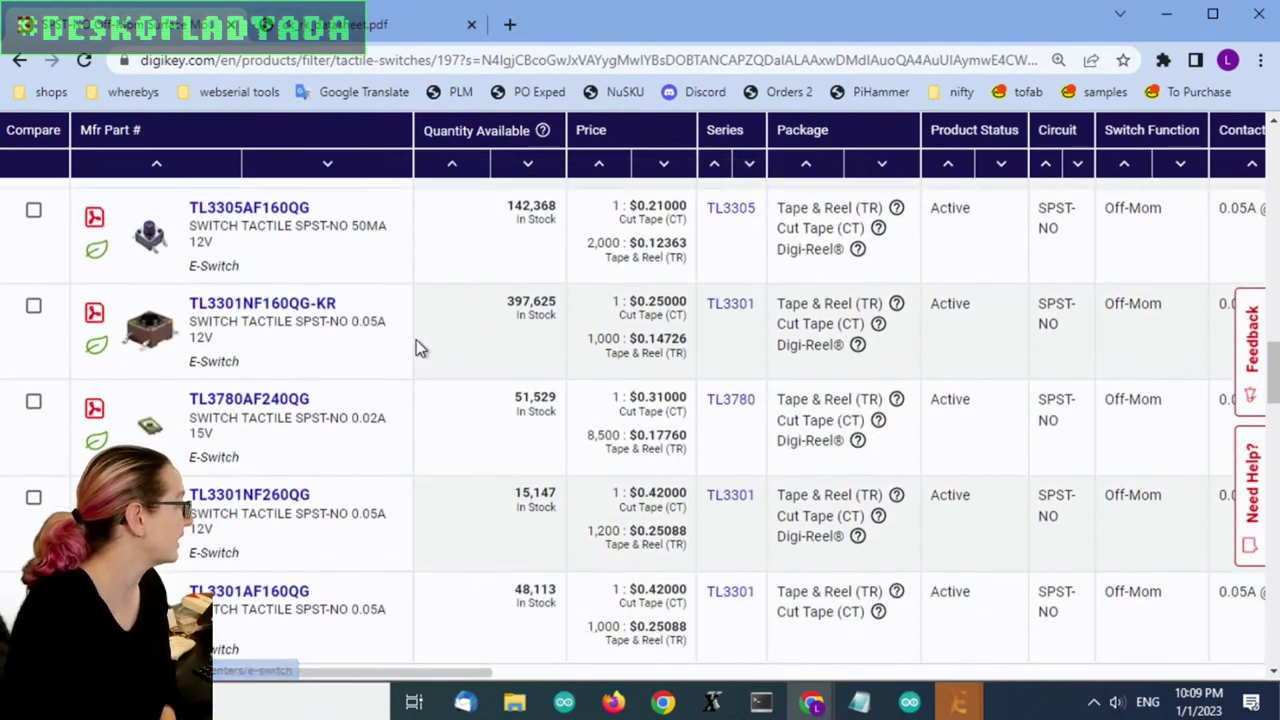
{"action": "mouse_move", "coordinate": [148, 228]}
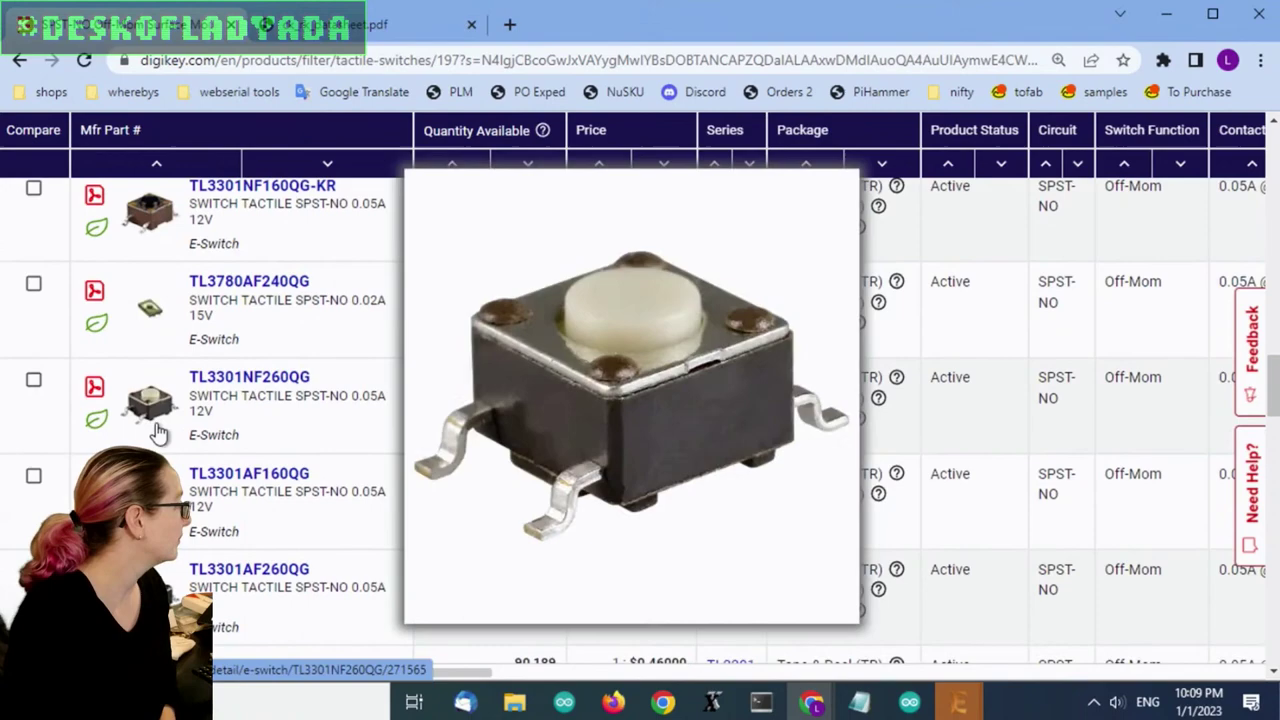
{"action": "scroll", "coordinate": [172, 588], "scroll_direction": "down", "scroll_amount": 1}
{"action": "mouse_move", "coordinate": [172, 588]}
{"action": "scroll", "coordinate": [172, 588], "scroll_direction": "down", "scroll_amount": 2}
{"action": "mouse_move", "coordinate": [143, 378]}
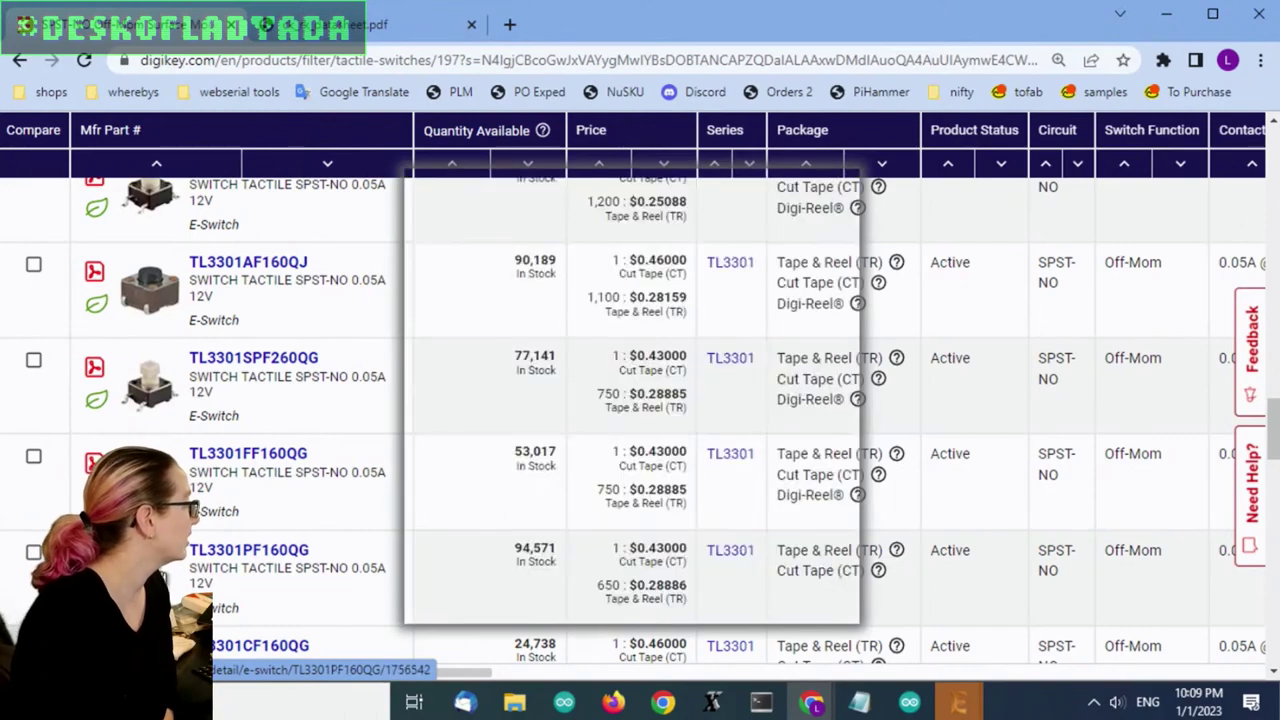
{"action": "scroll", "coordinate": [128, 322], "scroll_direction": "down", "scroll_amount": 3}
{"action": "mouse_move", "coordinate": [150, 462]}
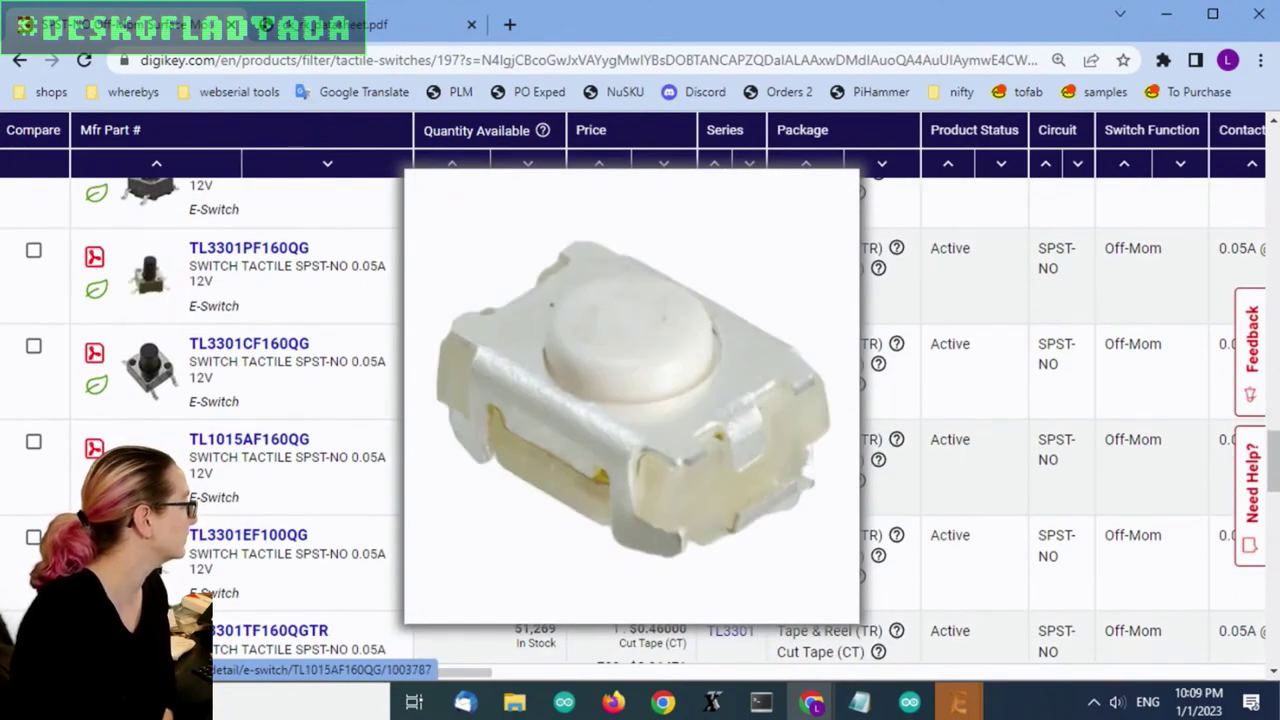
{"action": "scroll", "coordinate": [618, 470], "scroll_direction": "up", "scroll_amount": 10}
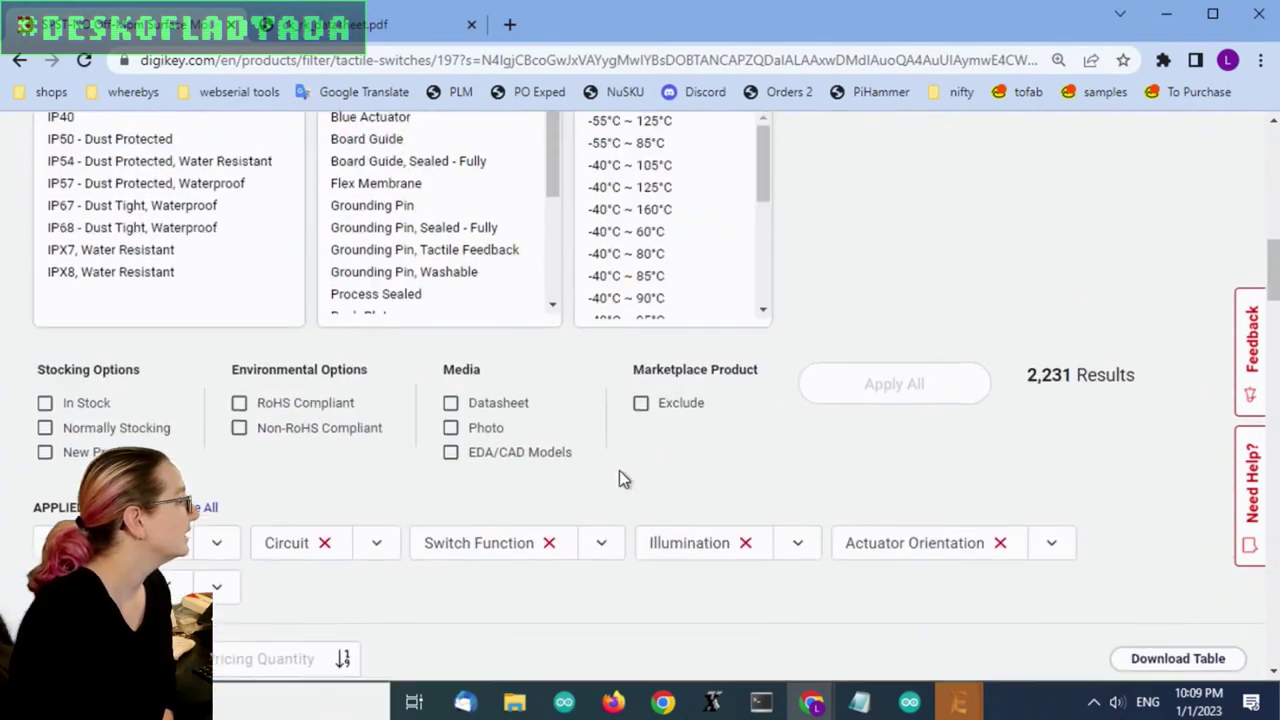
{"action": "scroll", "coordinate": [656, 462], "scroll_direction": "up", "scroll_amount": 5}
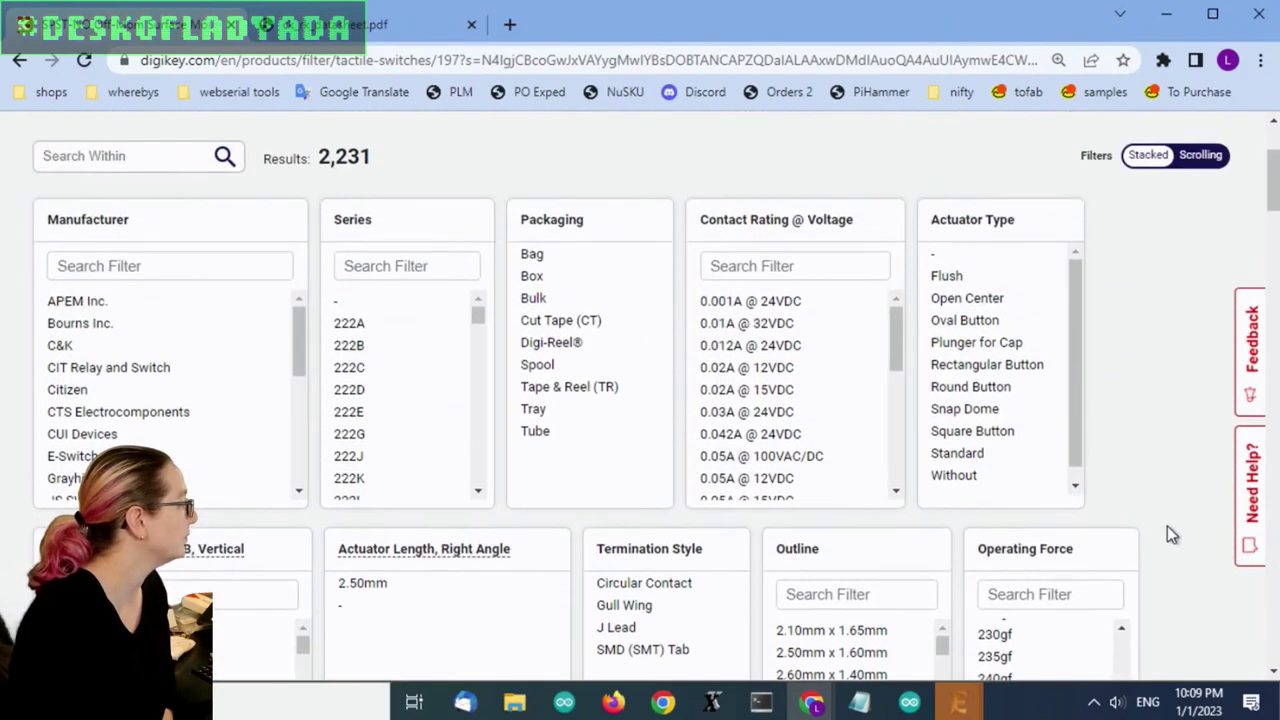
{"action": "scroll", "coordinate": [1167, 526], "scroll_direction": "down", "scroll_amount": 5}
{"action": "scroll", "coordinate": [1171, 525], "scroll_direction": "down", "scroll_amount": 2}
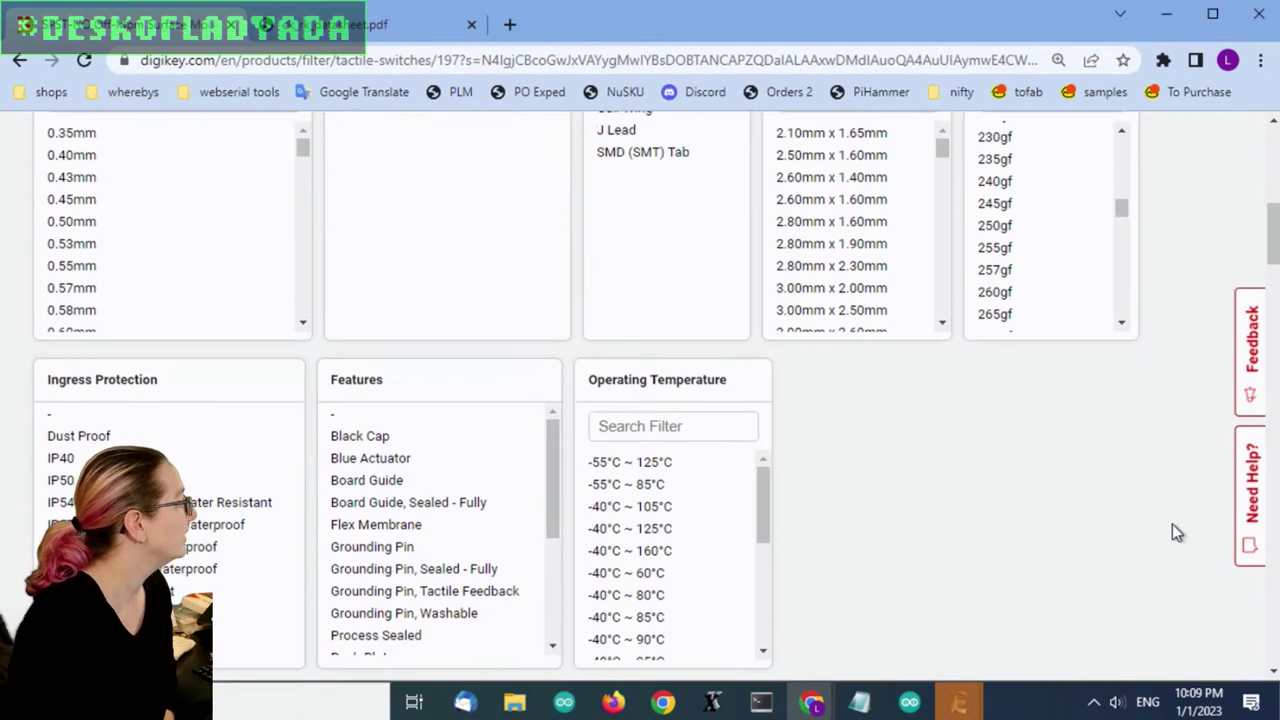
{"action": "scroll", "coordinate": [1172, 524], "scroll_direction": "up", "scroll_amount": 2}
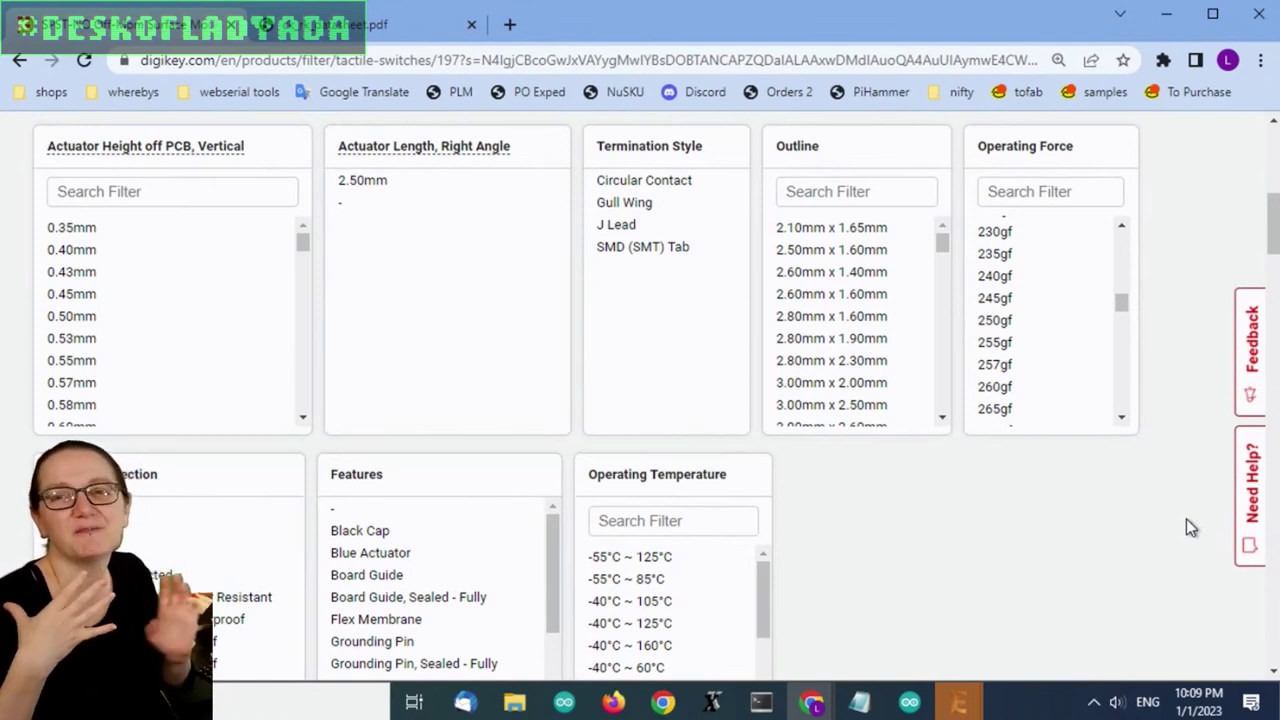
{"action": "scroll", "coordinate": [872, 284], "scroll_direction": "down", "scroll_amount": 1}
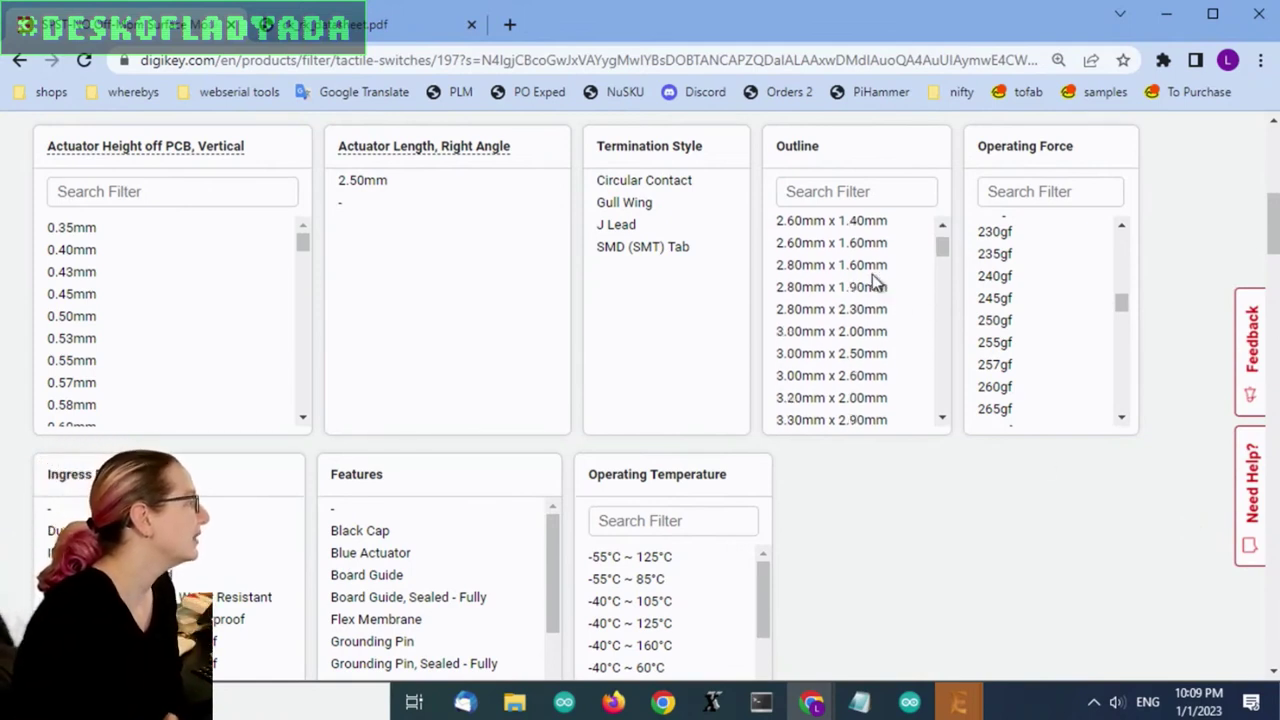
{"action": "scroll", "coordinate": [872, 284], "scroll_direction": "down", "scroll_amount": 10}
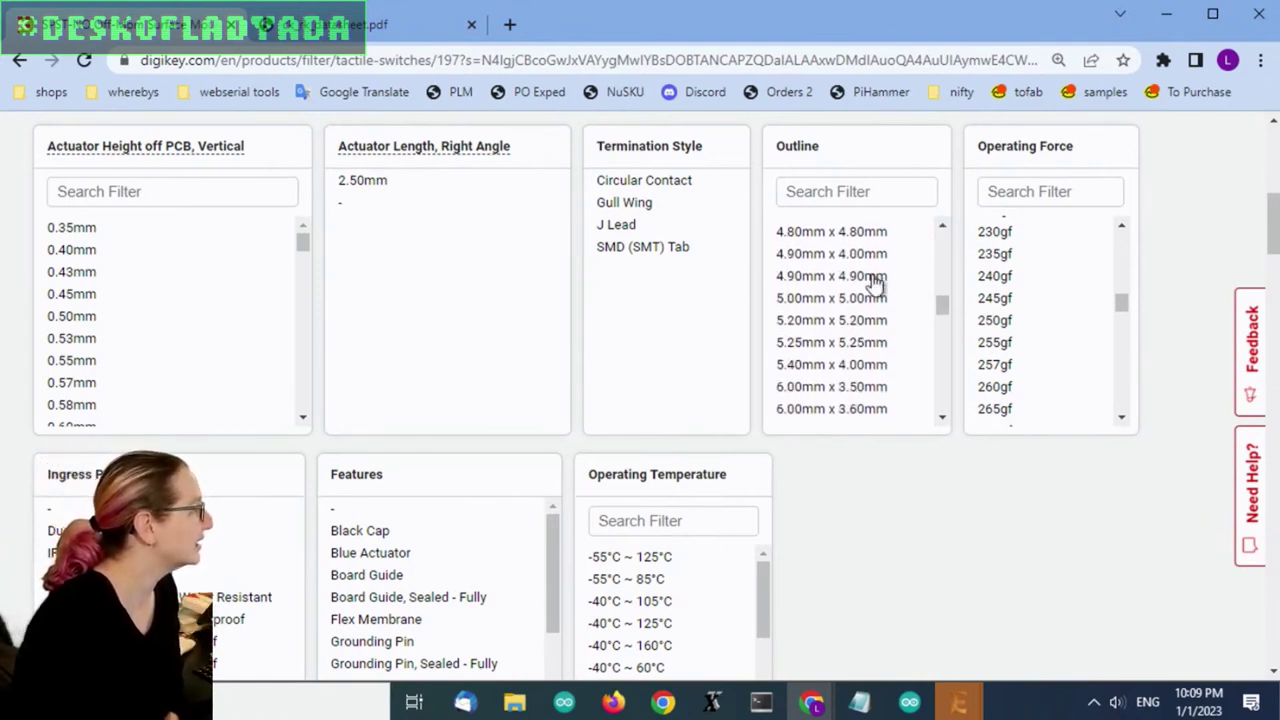
{"action": "scroll", "coordinate": [872, 284], "scroll_direction": "up", "scroll_amount": 2}
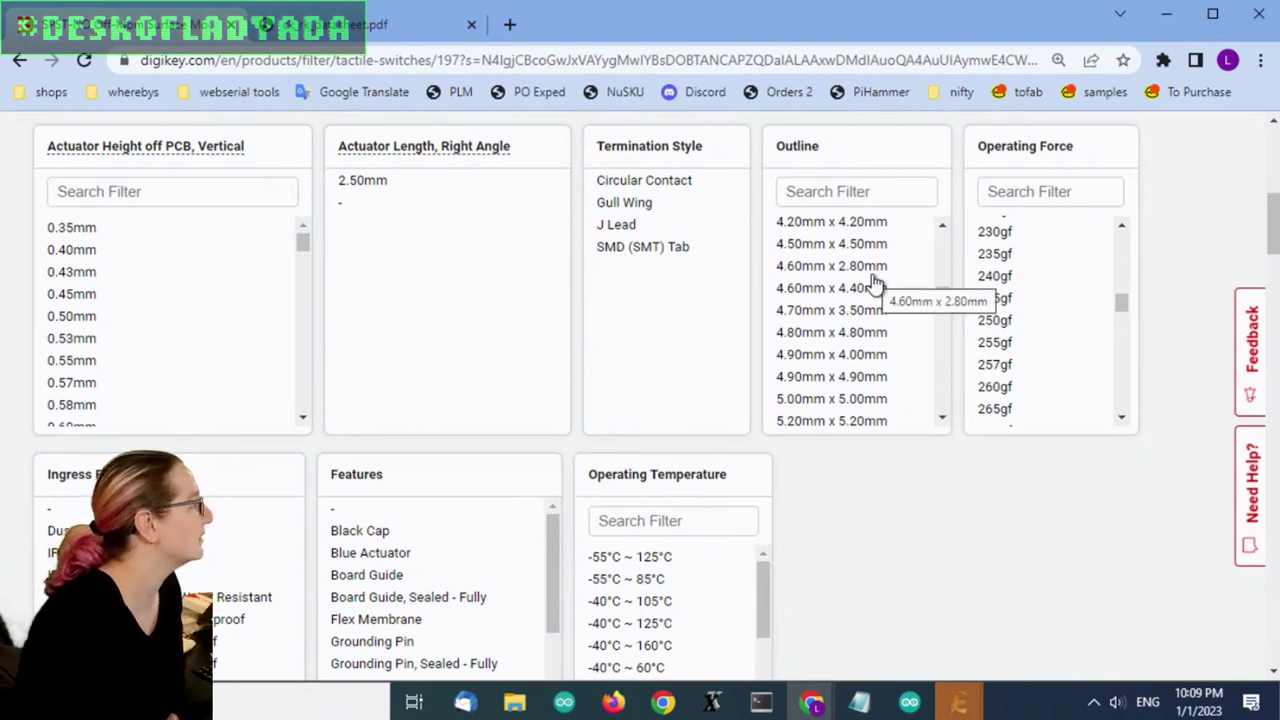
{"action": "scroll", "coordinate": [872, 284], "scroll_direction": "up", "scroll_amount": 2}
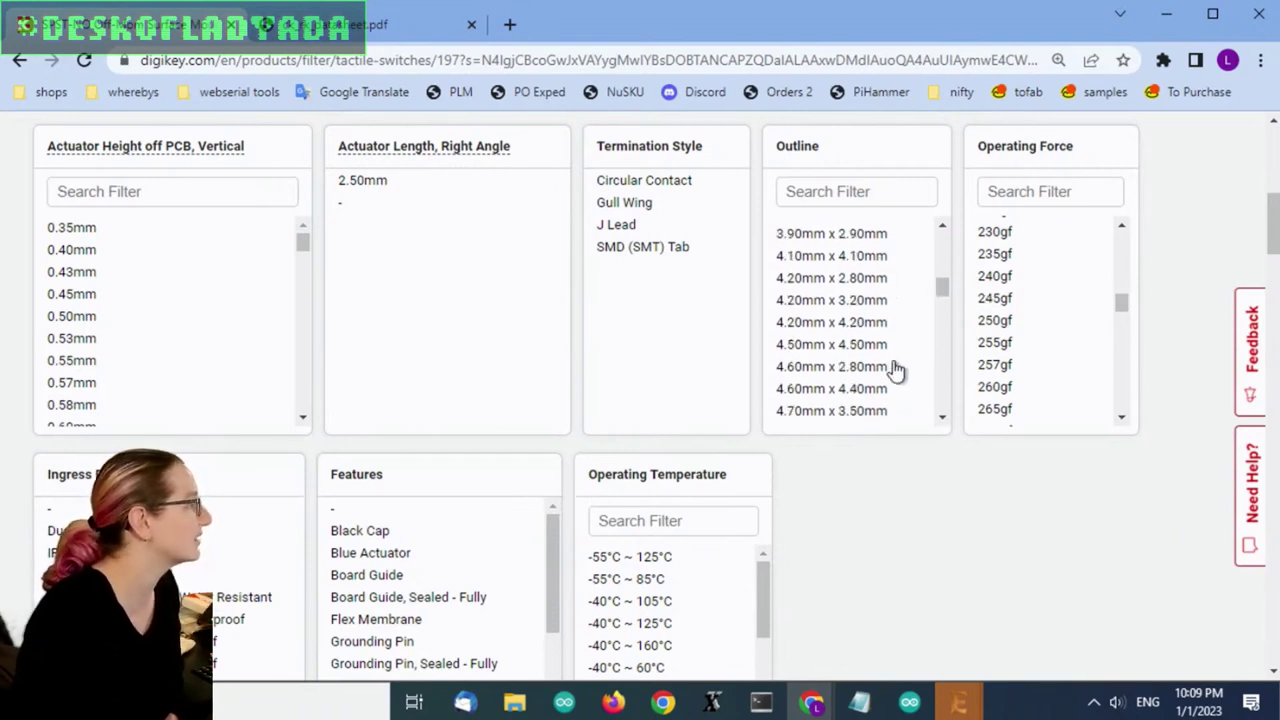
{"action": "scroll", "coordinate": [898, 345], "scroll_direction": "down", "scroll_amount": 2}
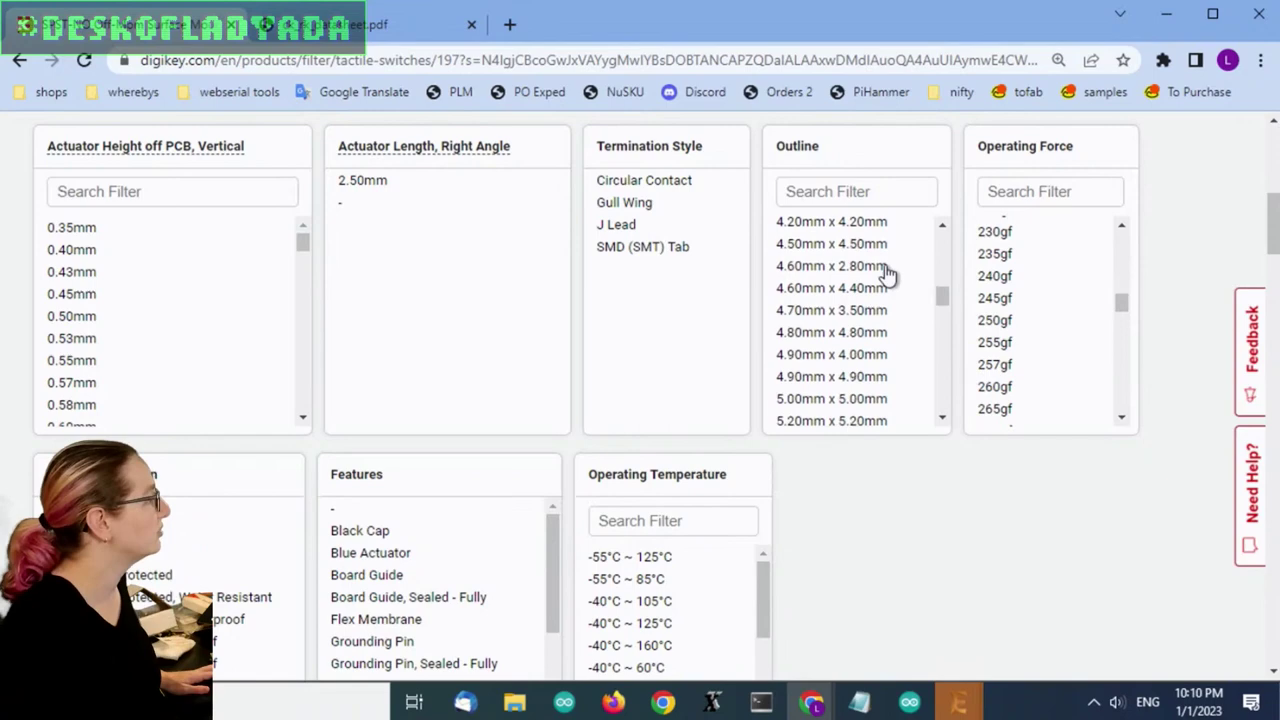
Pick the 4.60mm x 2.80mm, 4.70mm x 3.50mm and 6.00mm x 3.50mm outlines.
{"action": "left_click", "coordinate": [886, 270]}
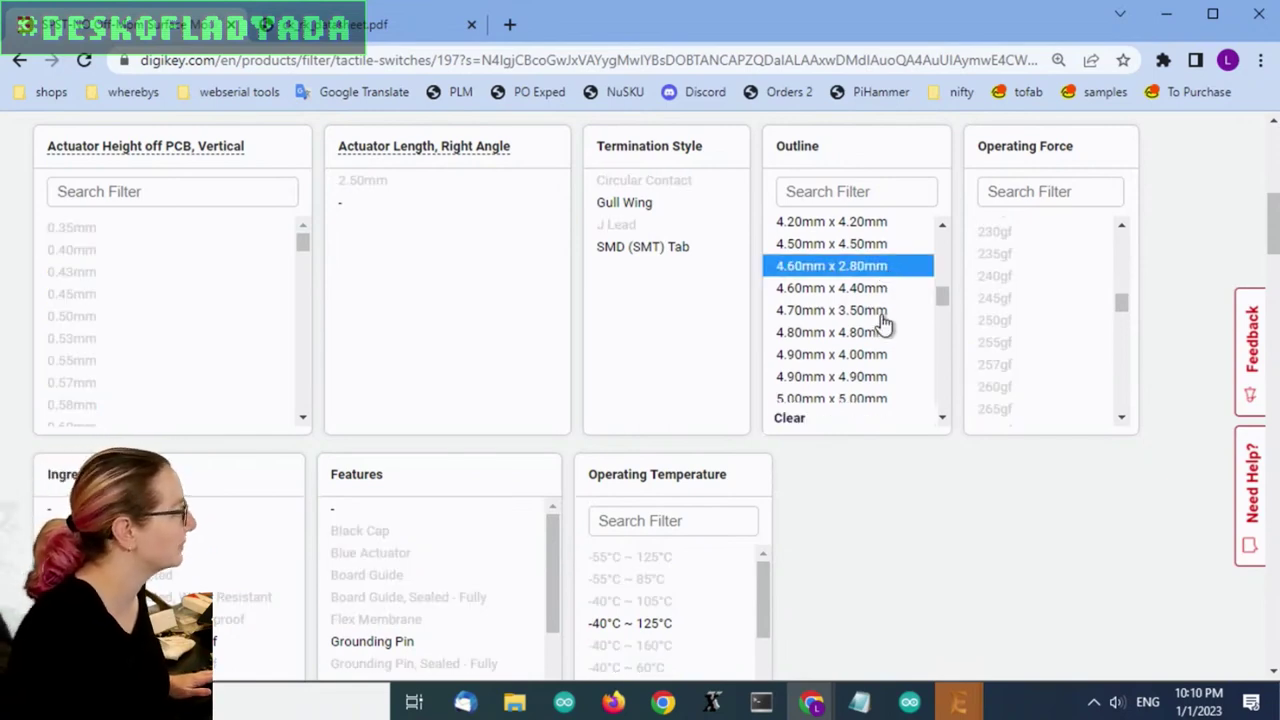
{"action": "left_click", "coordinate": [884, 313]}
{"action": "left_click", "coordinate": [876, 336]}
{"action": "left_click", "coordinate": [876, 336]}
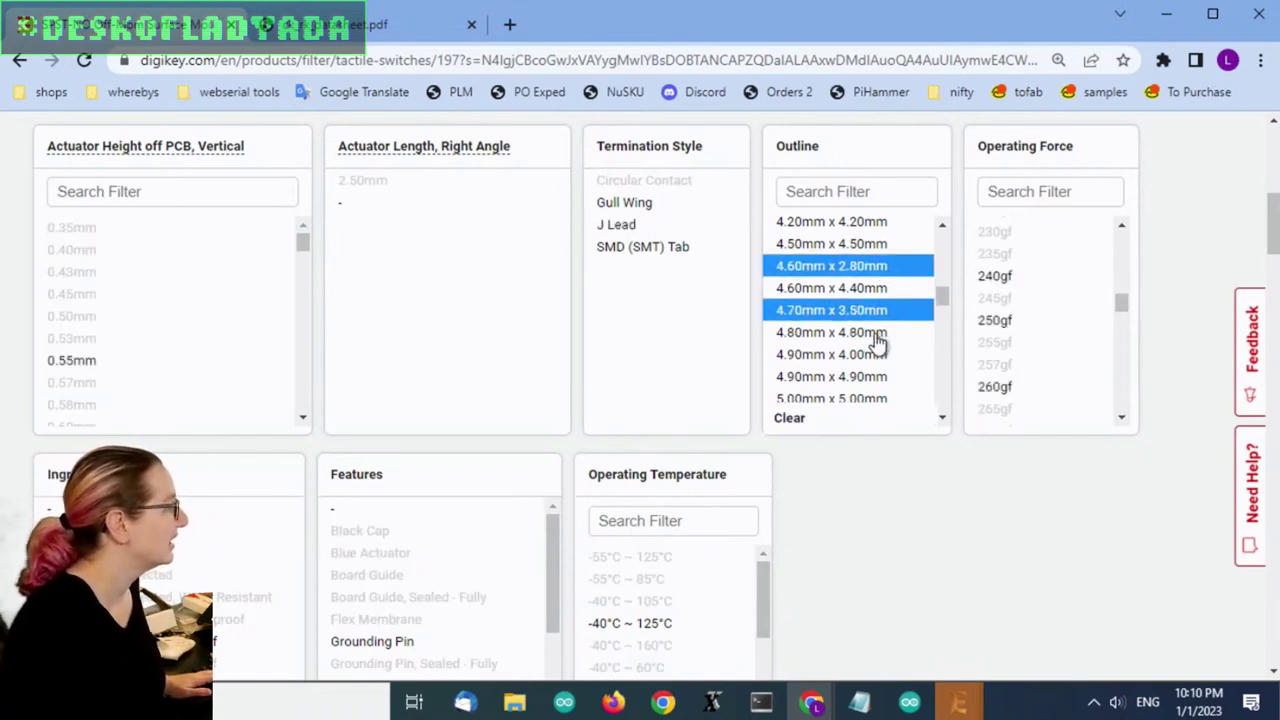
{"action": "scroll", "coordinate": [910, 361], "scroll_direction": "down", "scroll_amount": 2}
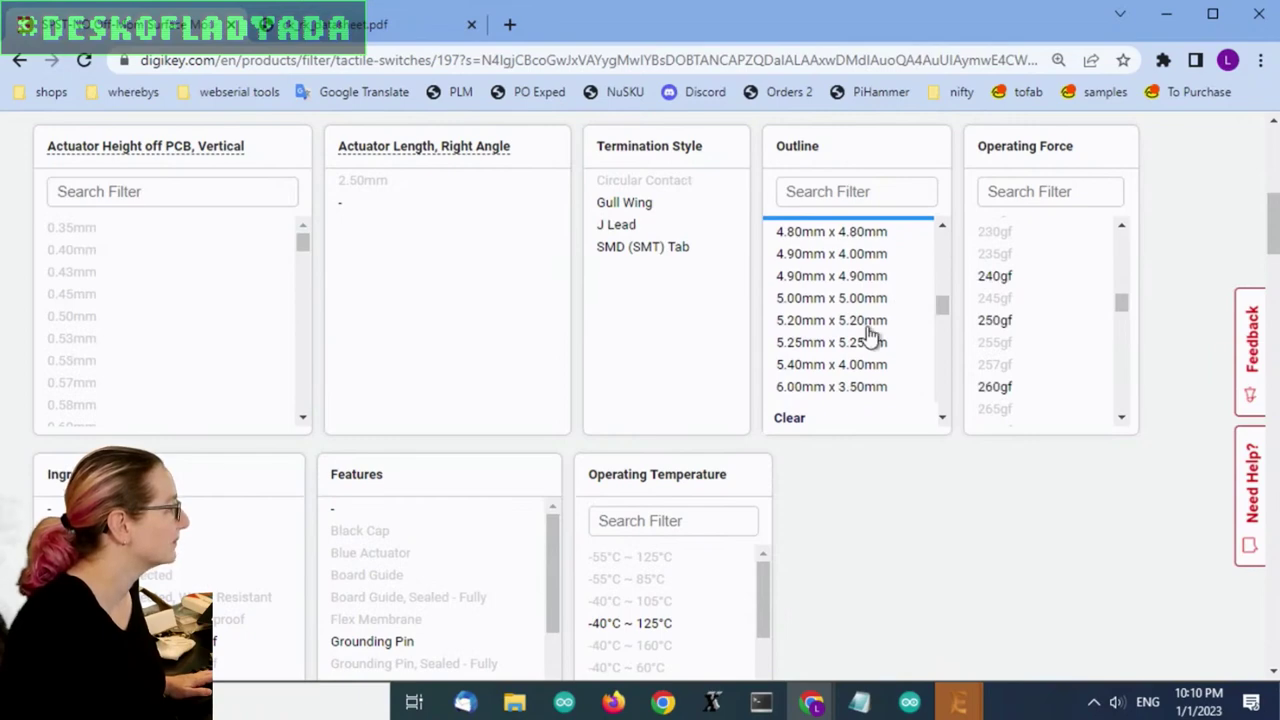
{"action": "scroll", "coordinate": [882, 355], "scroll_direction": "down", "scroll_amount": 2}
{"action": "left_click", "coordinate": [884, 288]}
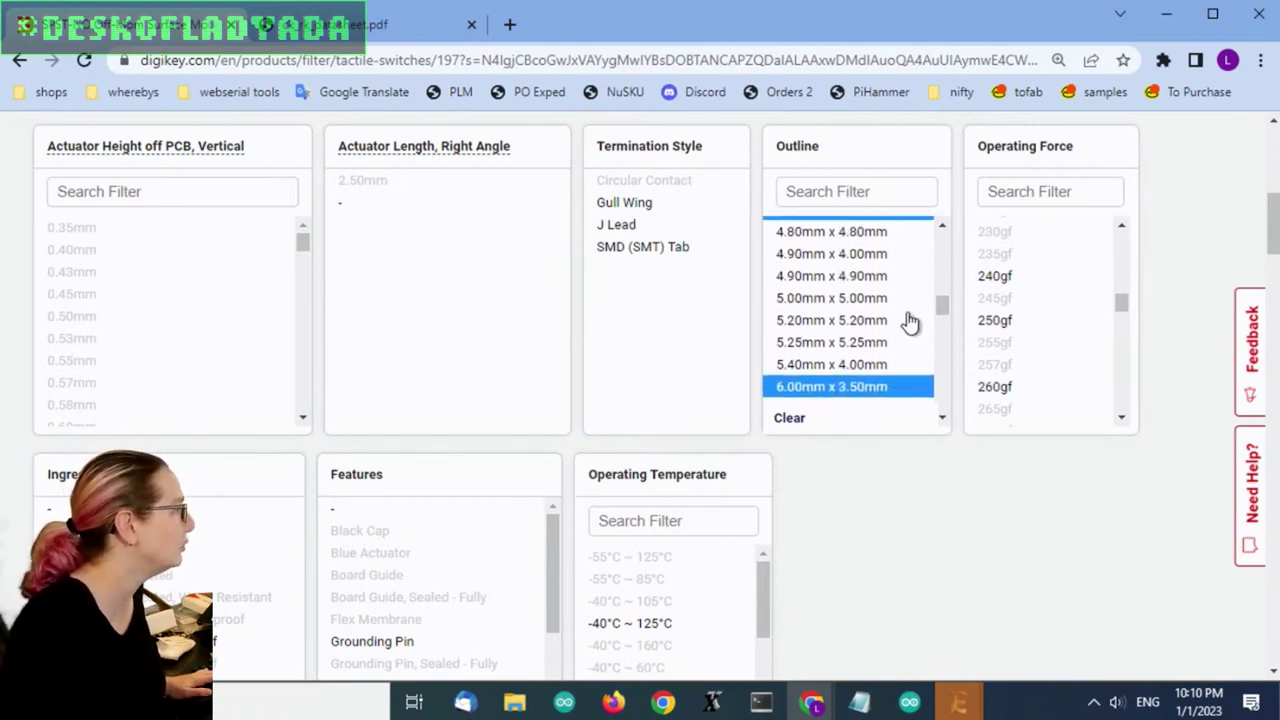
Add the 3.90mm x 2.90mm, 4.20mm x 2.80mm and 4.20mm x 3.20mm outlines for 256 pending matches.
{"action": "scroll", "coordinate": [902, 342], "scroll_direction": "down", "scroll_amount": 2}
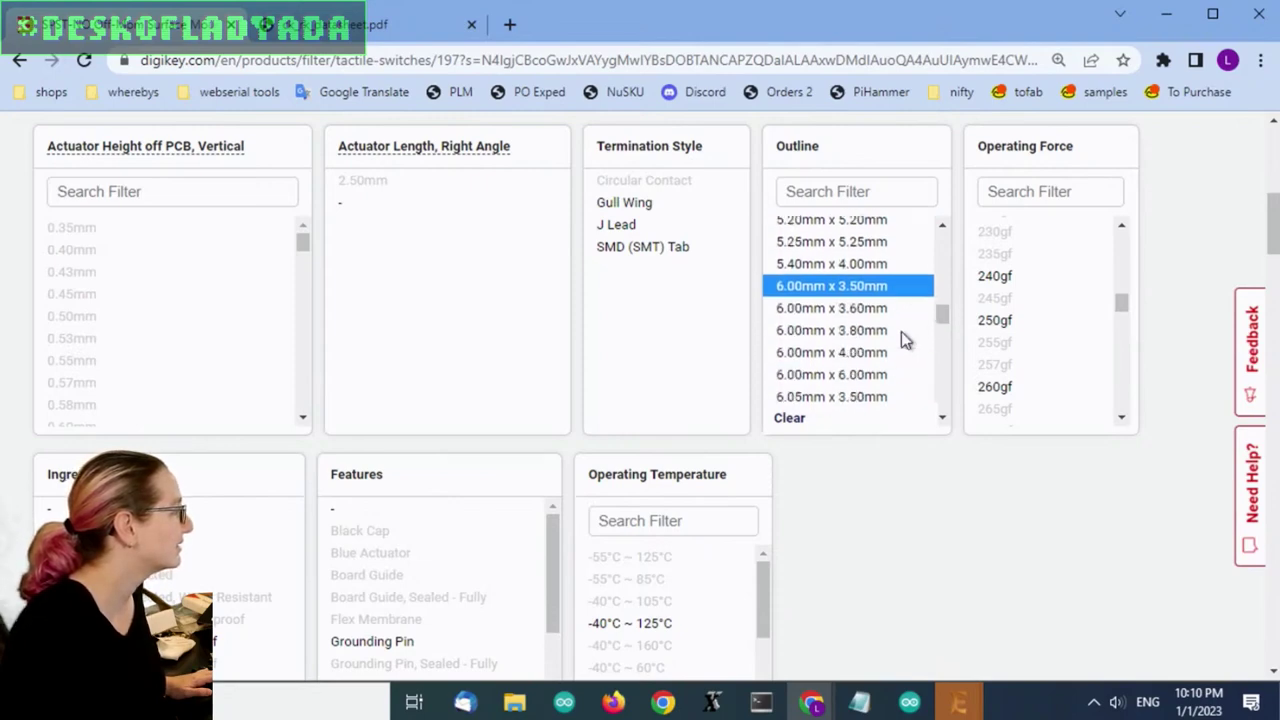
{"action": "scroll", "coordinate": [901, 331], "scroll_direction": "down", "scroll_amount": 3}
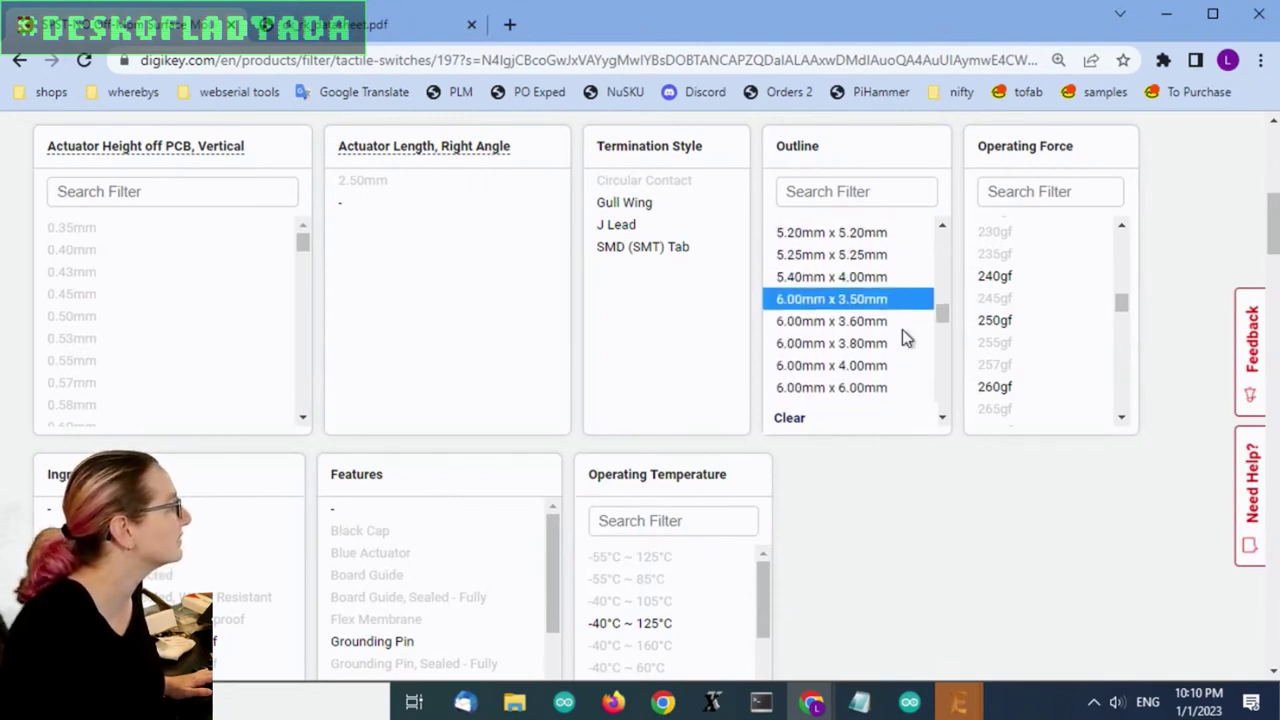
{"action": "scroll", "coordinate": [903, 336], "scroll_direction": "up", "scroll_amount": 4}
{"action": "scroll", "coordinate": [881, 283], "scroll_direction": "up", "scroll_amount": 1}
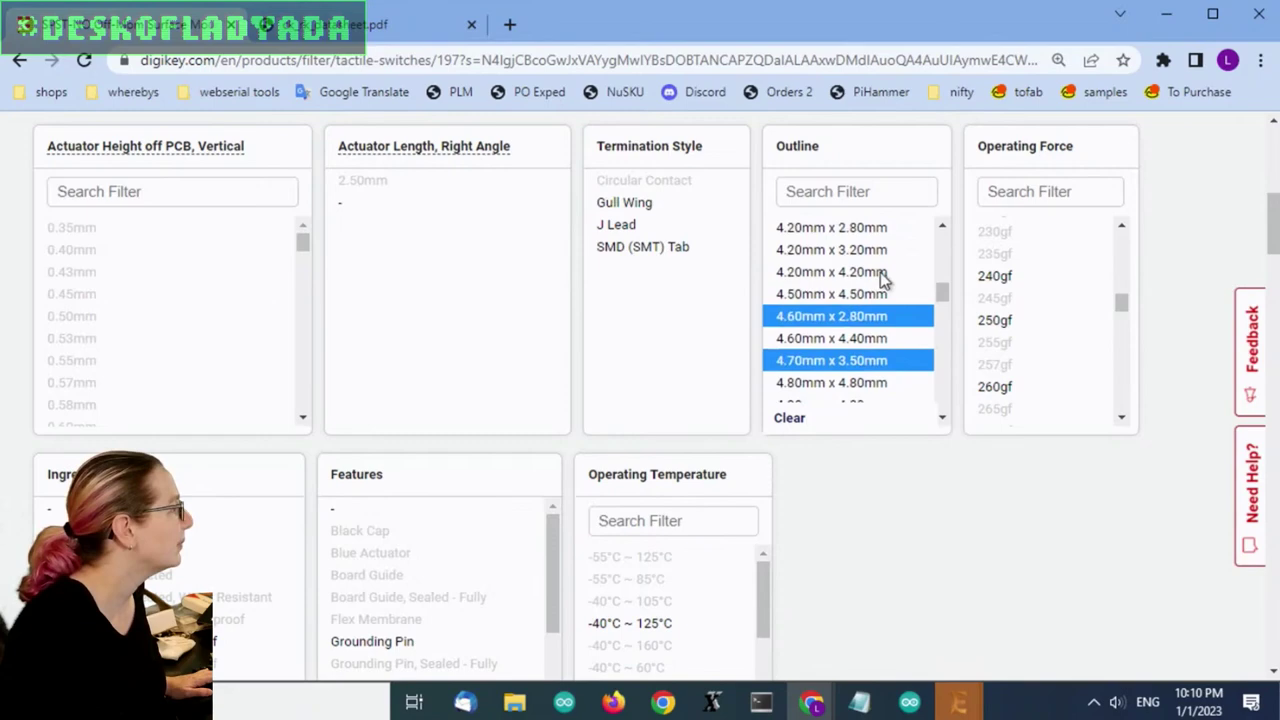
{"action": "scroll", "coordinate": [883, 283], "scroll_direction": "up", "scroll_amount": 1}
{"action": "left_click", "coordinate": [895, 236]}
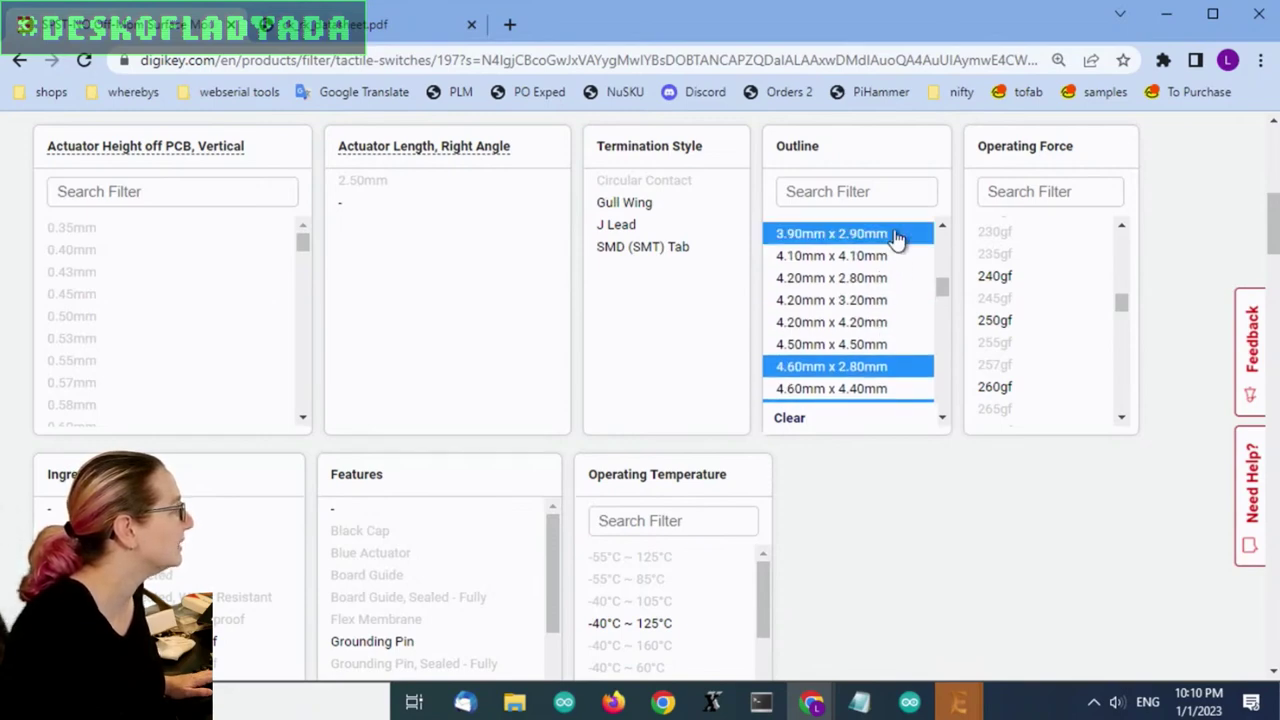
{"action": "scroll", "coordinate": [886, 328], "scroll_direction": "up", "scroll_amount": 2}
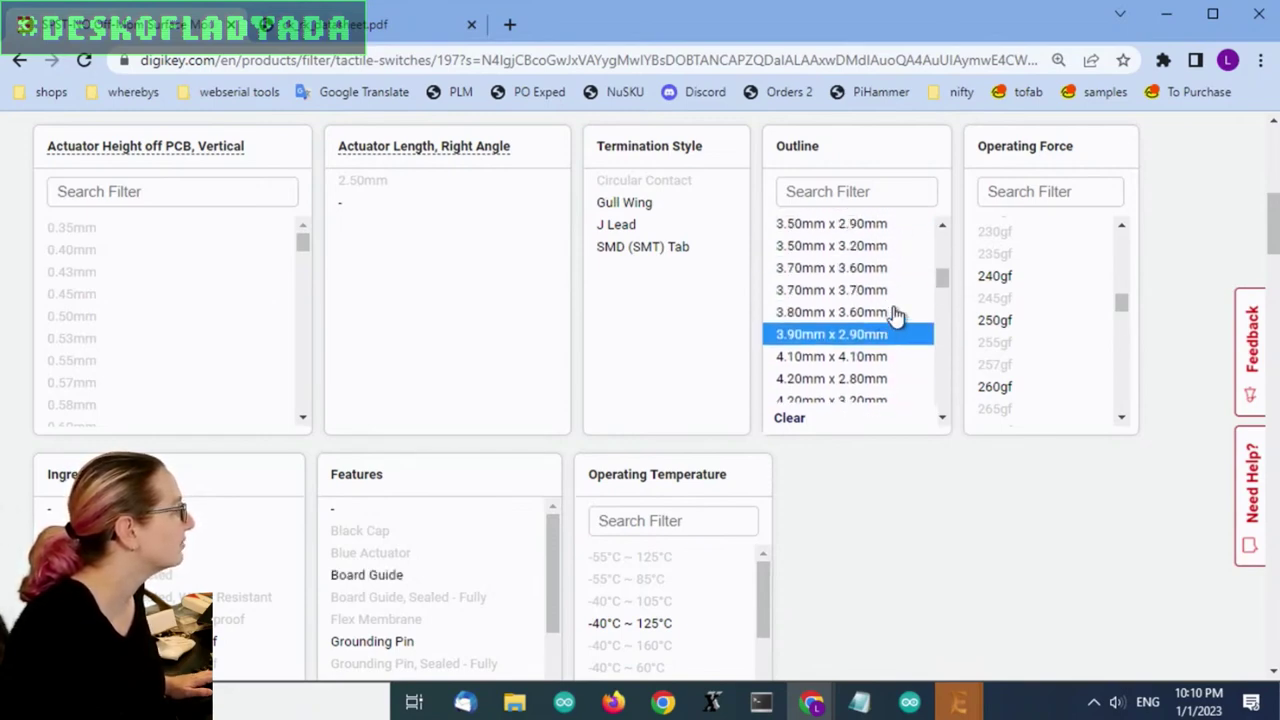
{"action": "scroll", "coordinate": [893, 310], "scroll_direction": "down", "scroll_amount": 2}
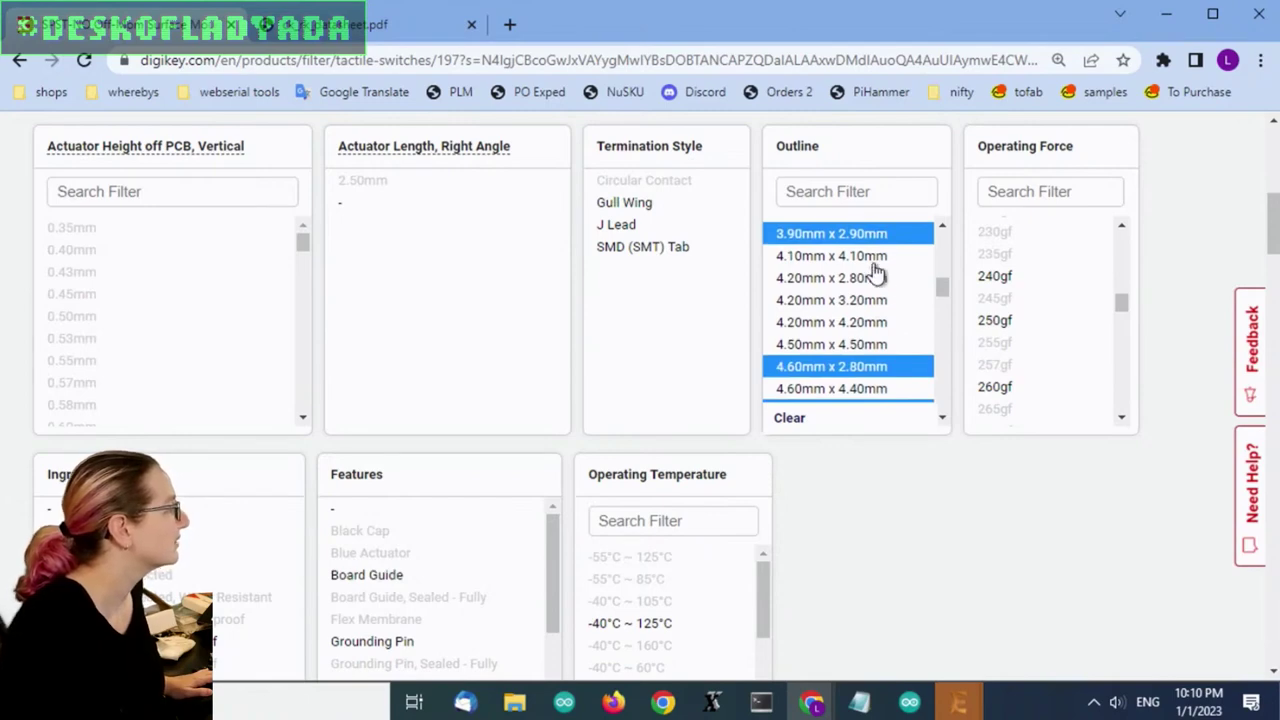
{"action": "left_click", "coordinate": [905, 280]}
{"action": "left_click", "coordinate": [905, 302]}
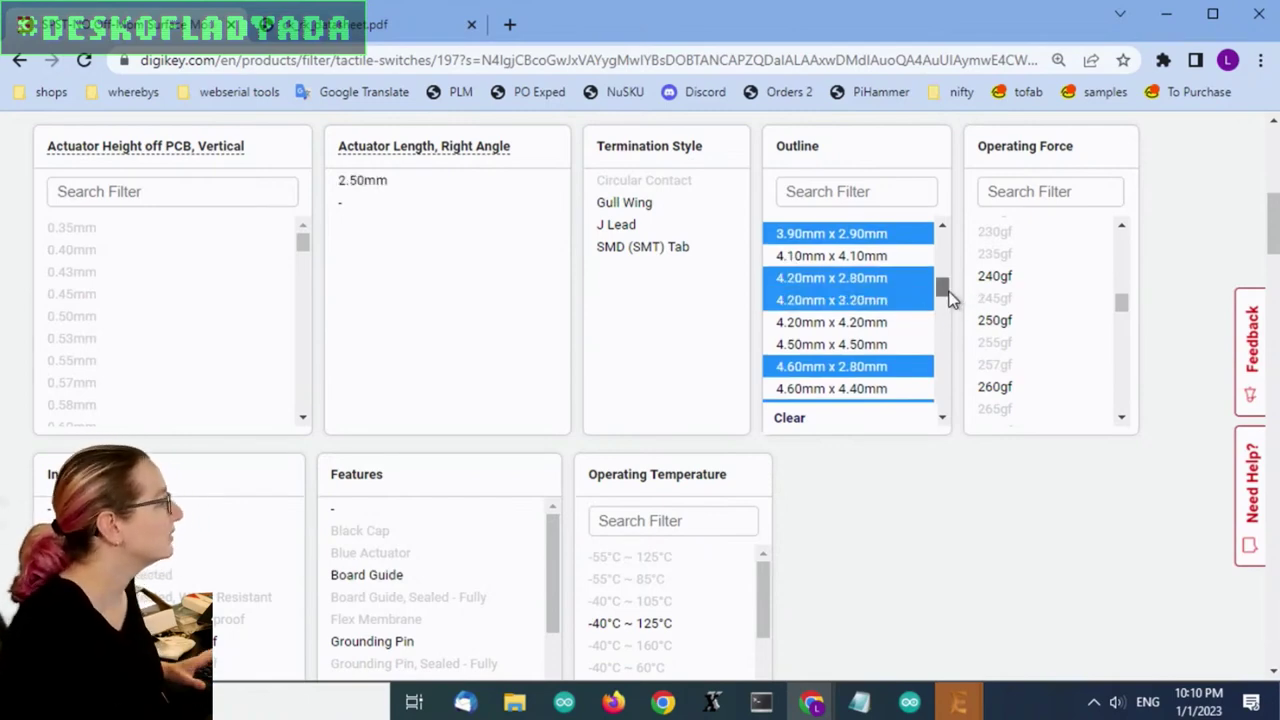
{"action": "scroll", "coordinate": [951, 298], "scroll_direction": "down", "scroll_amount": 1}
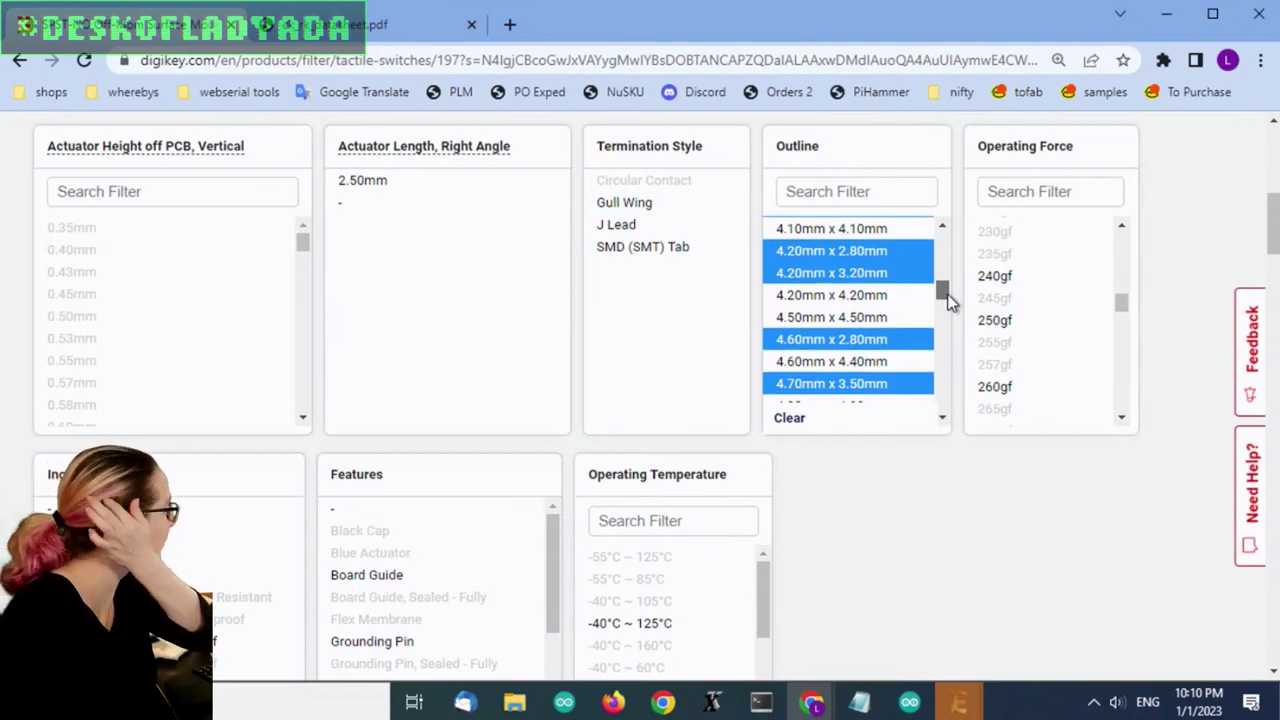
{"action": "scroll", "coordinate": [951, 298], "scroll_direction": "down", "scroll_amount": 2}
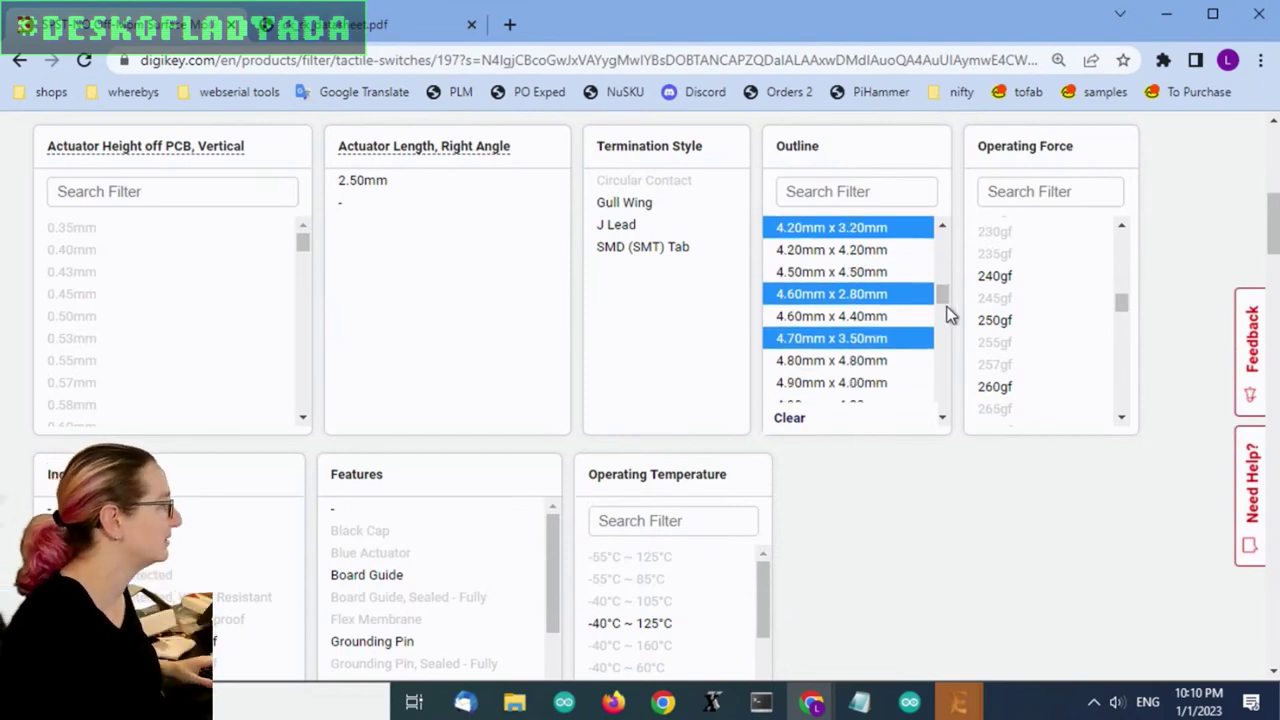
{"action": "scroll", "coordinate": [945, 305], "scroll_direction": "down", "scroll_amount": 3}
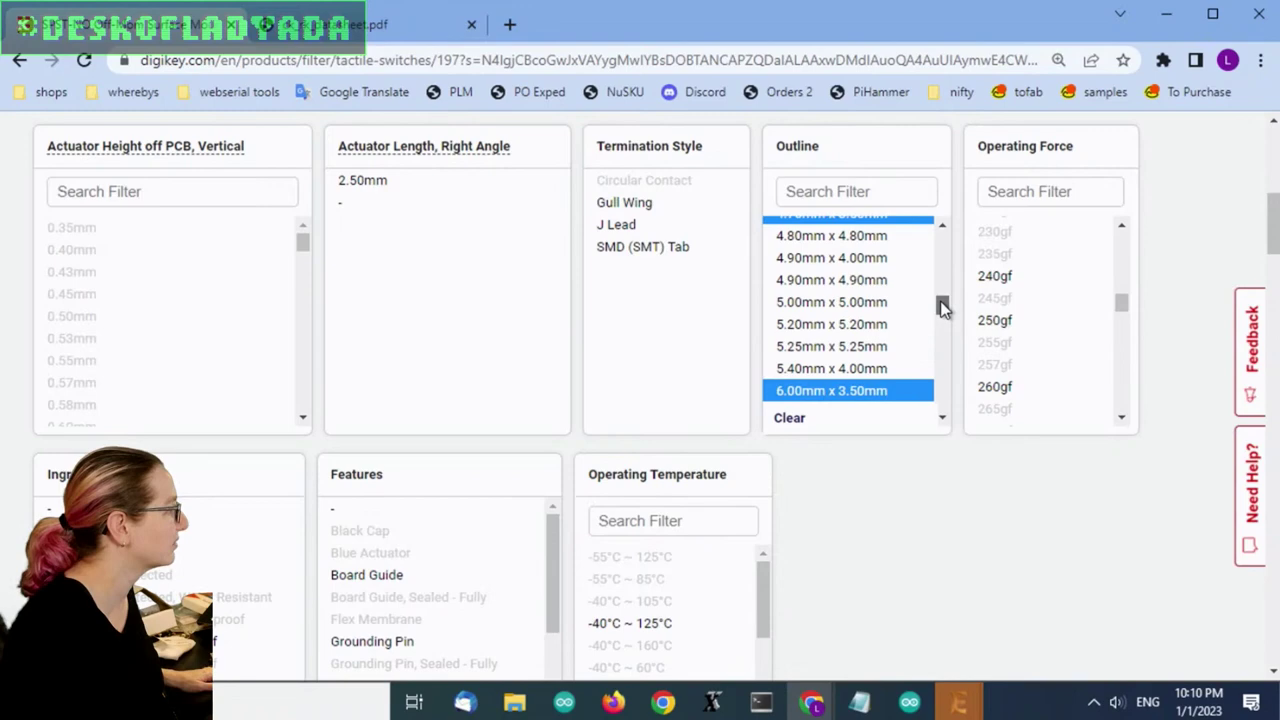
{"action": "scroll", "coordinate": [945, 309], "scroll_direction": "down", "scroll_amount": 1}
{"action": "left_click_drag", "start_coordinate": [947, 309], "coordinate": [966, 234]}
Apply the outline filters, narrowing the results to 256 tactile switches.
{"action": "scroll", "coordinate": [984, 481], "scroll_direction": "down", "scroll_amount": 4}
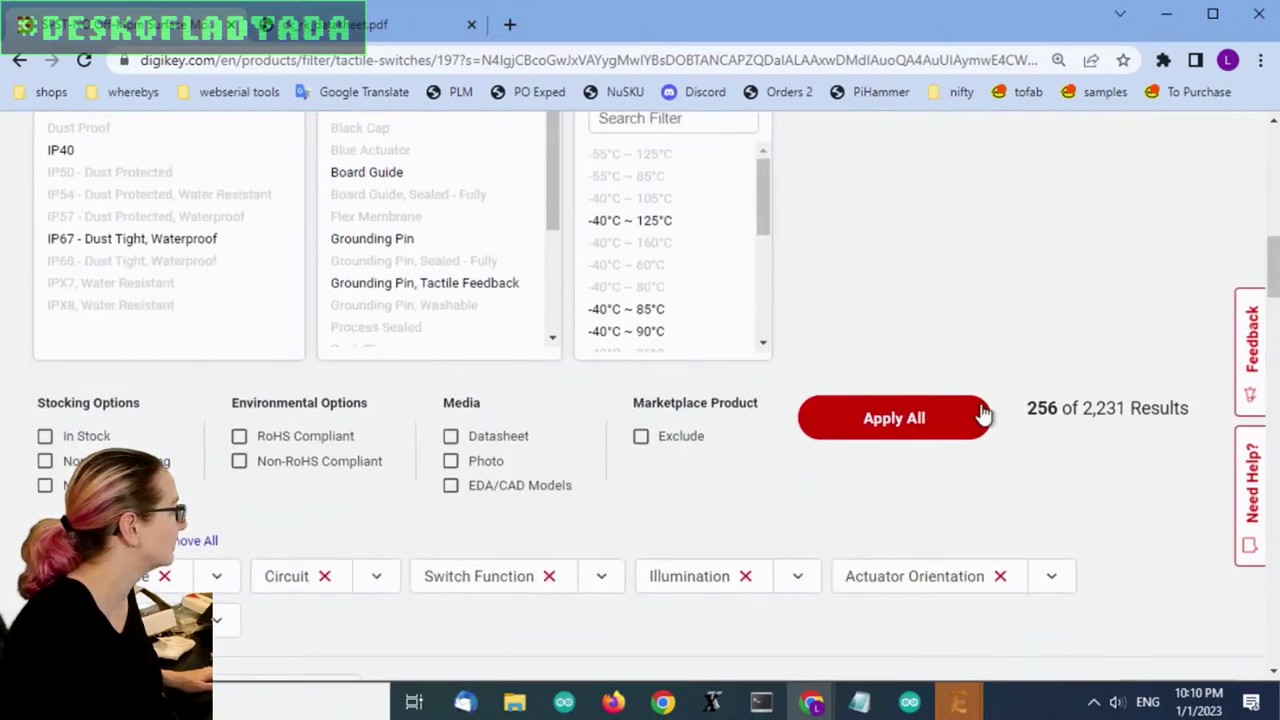
{"action": "left_click", "coordinate": [926, 417]}
{"action": "scroll", "coordinate": [963, 350], "scroll_direction": "down", "scroll_amount": 8}
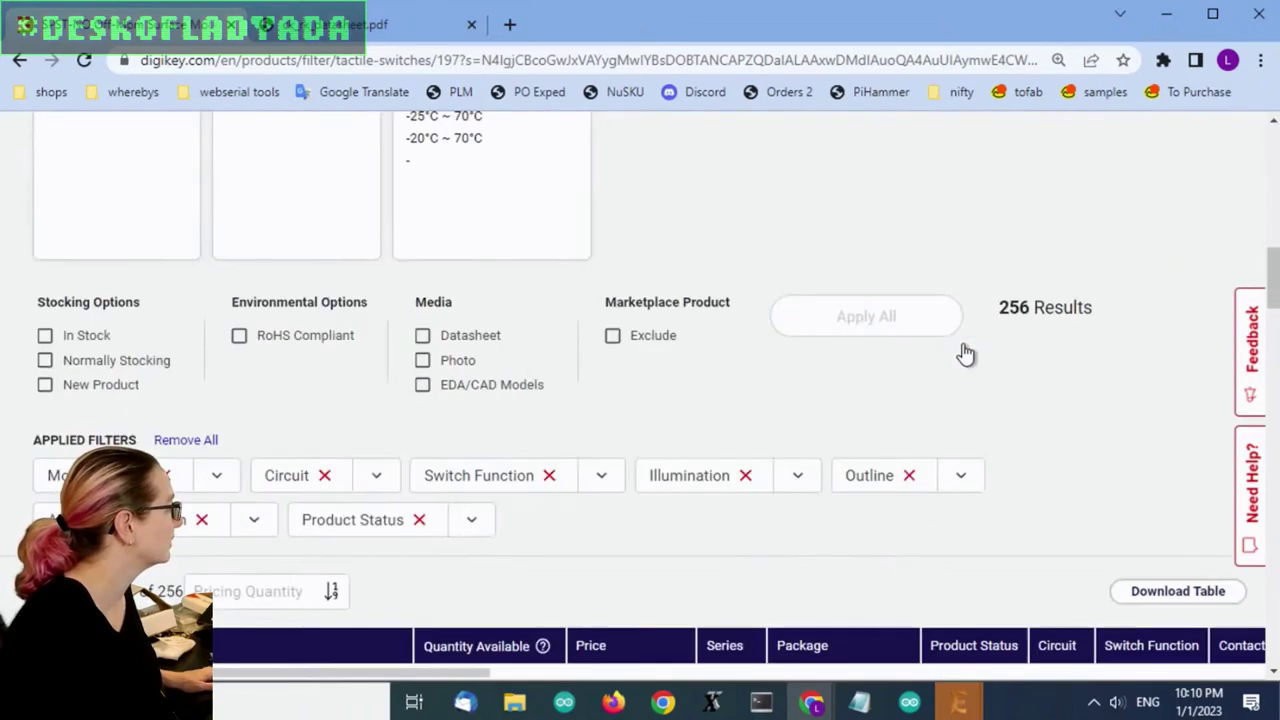
{"action": "mouse_move", "coordinate": [165, 418]}
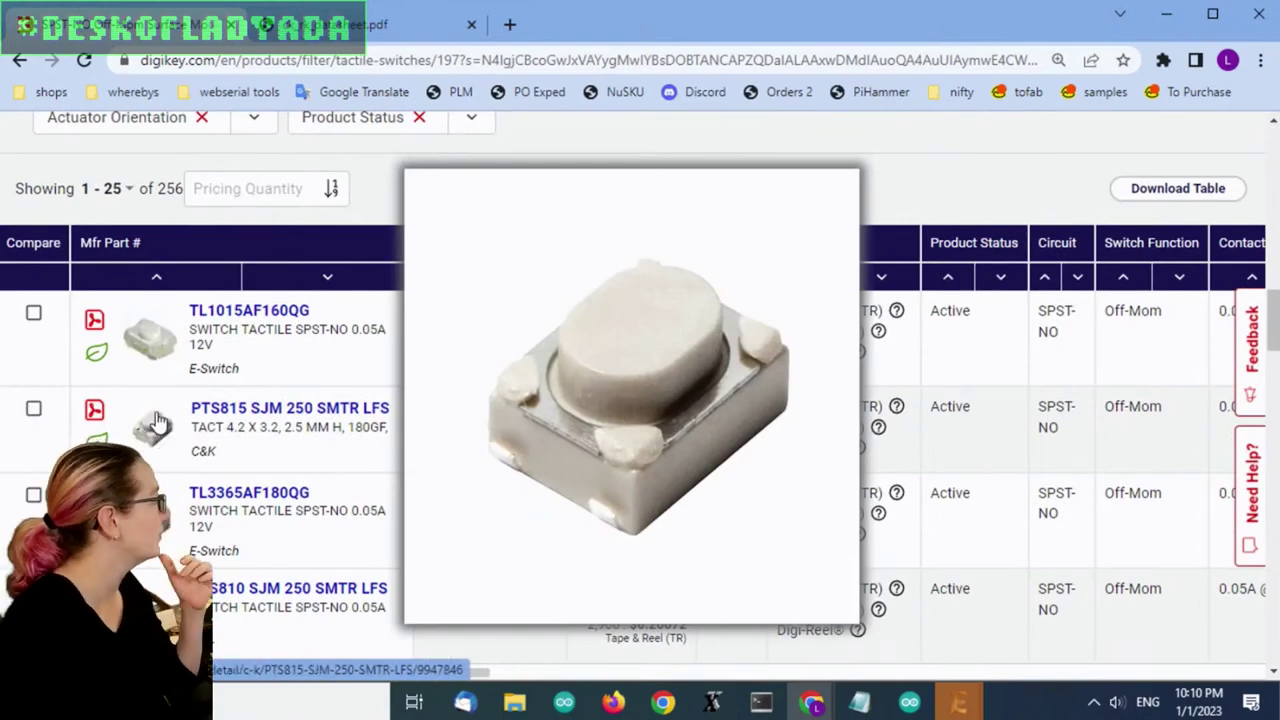
{"action": "mouse_move", "coordinate": [143, 330]}
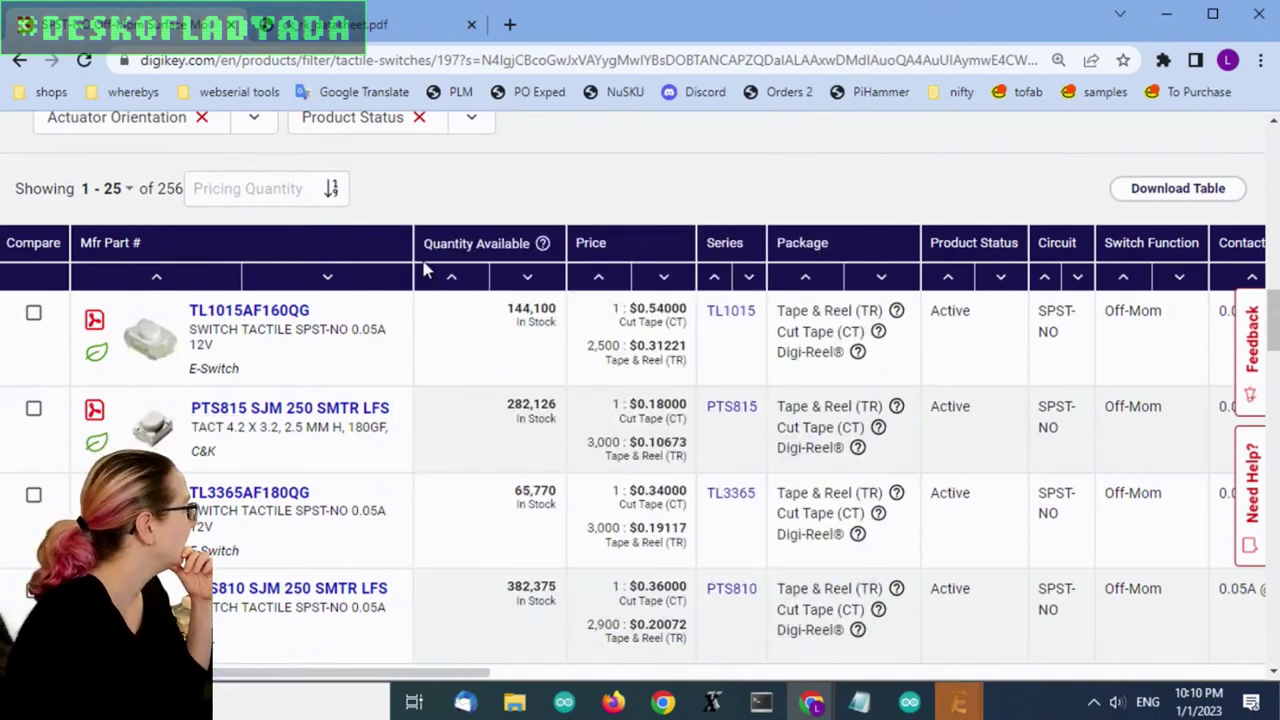
Set the pricing quantity to 5000 pieces.
{"action": "scroll", "coordinate": [252, 295], "scroll_direction": "up", "scroll_amount": 1}
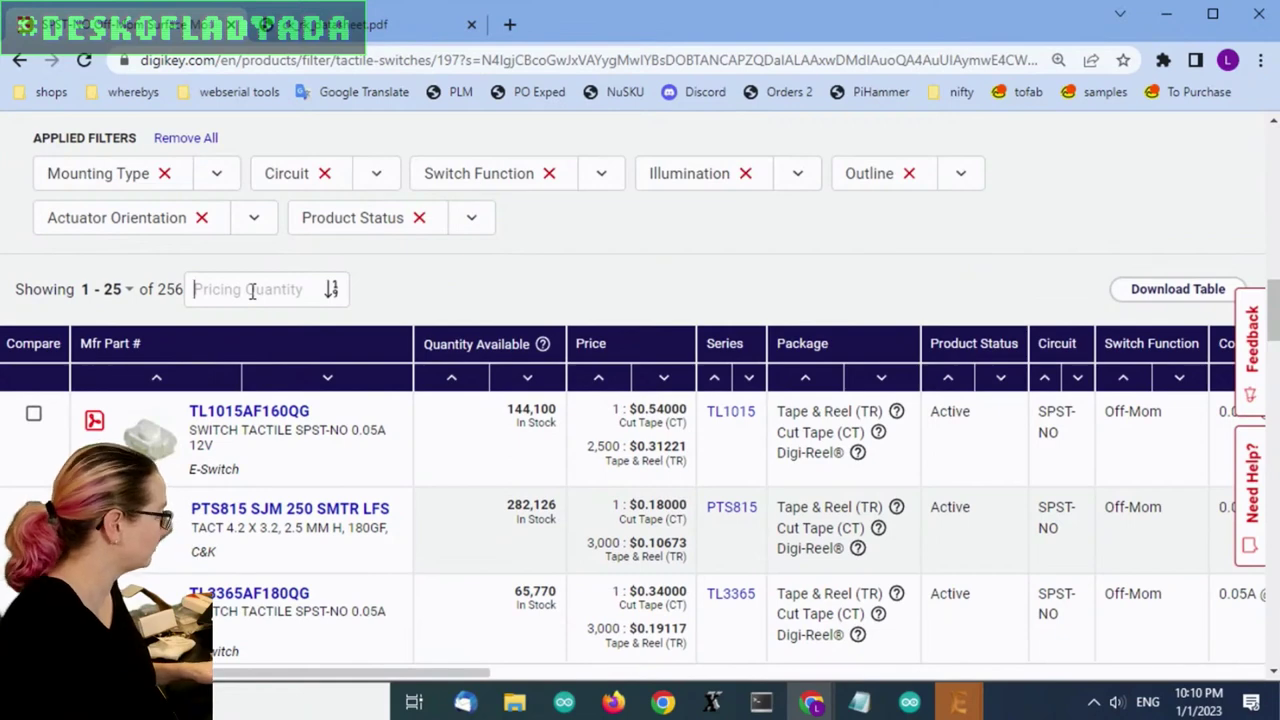
{"action": "type", "text": "5000"}
{"action": "key", "text": "Return"}
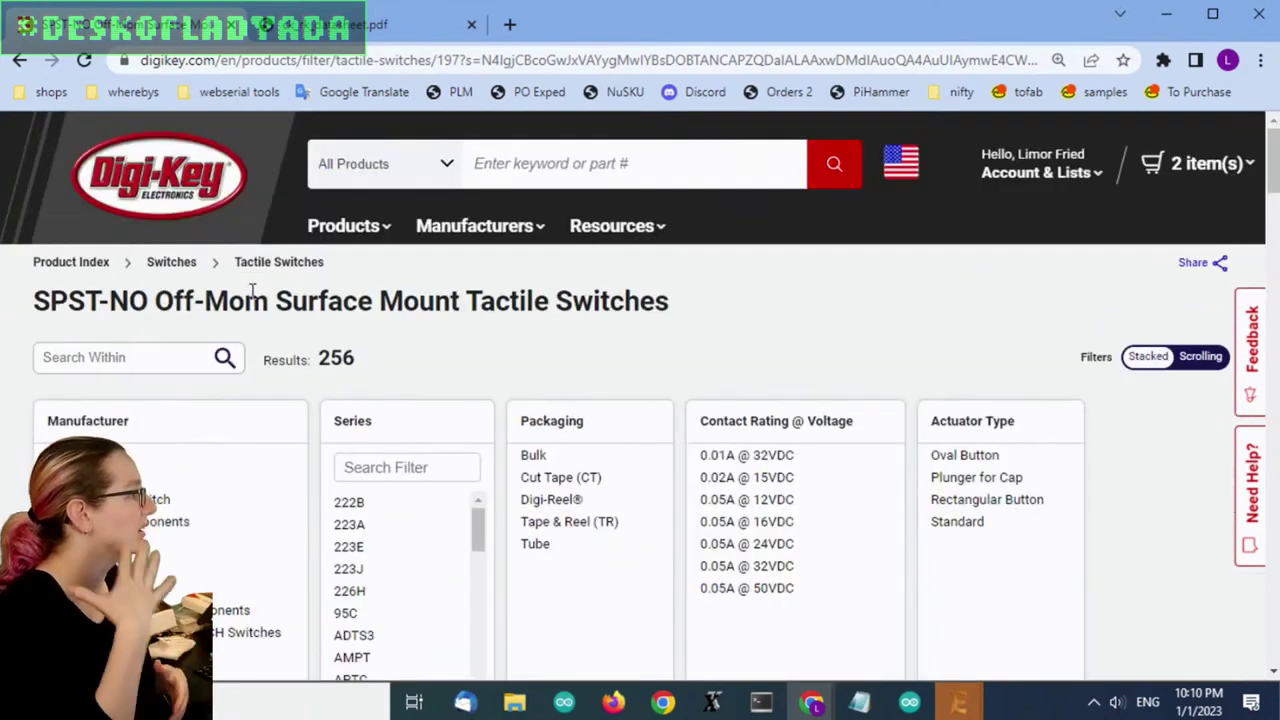
{"action": "scroll", "coordinate": [570, 322], "scroll_direction": "down", "scroll_amount": 1}
{"action": "scroll", "coordinate": [1034, 451], "scroll_direction": "down", "scroll_amount": 6}
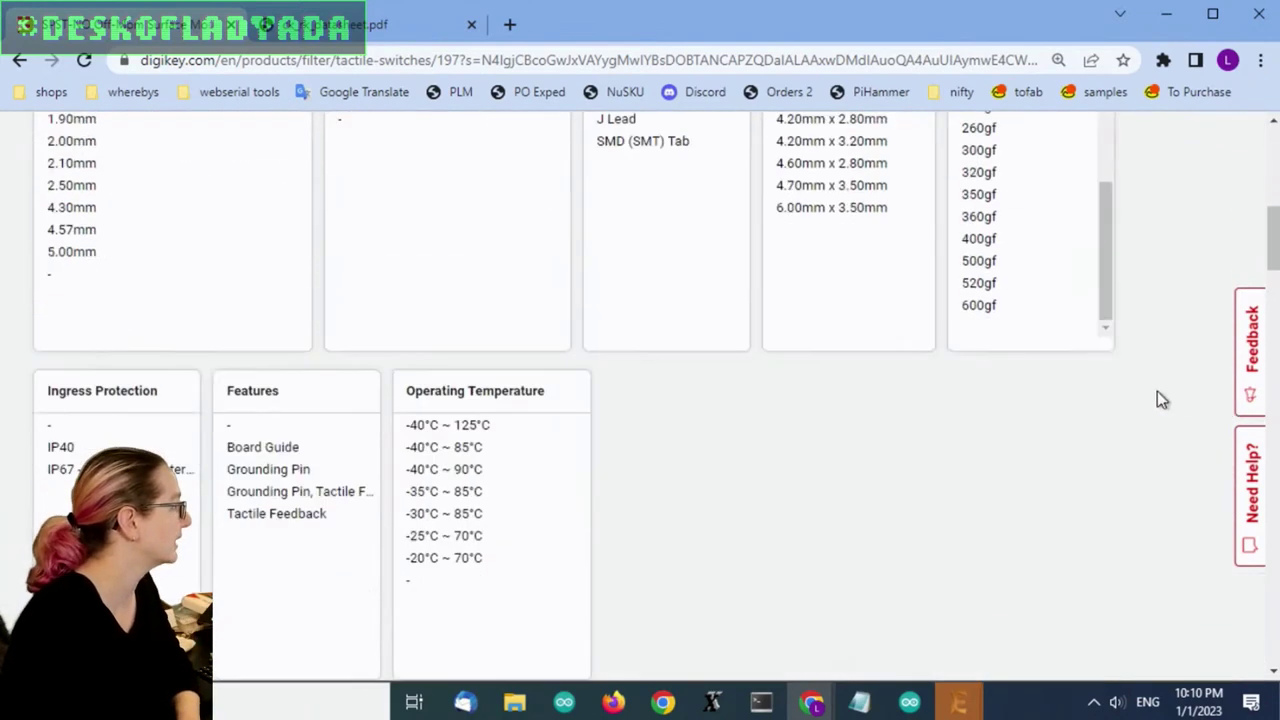
{"action": "scroll", "coordinate": [1006, 378], "scroll_direction": "up", "scroll_amount": 2}
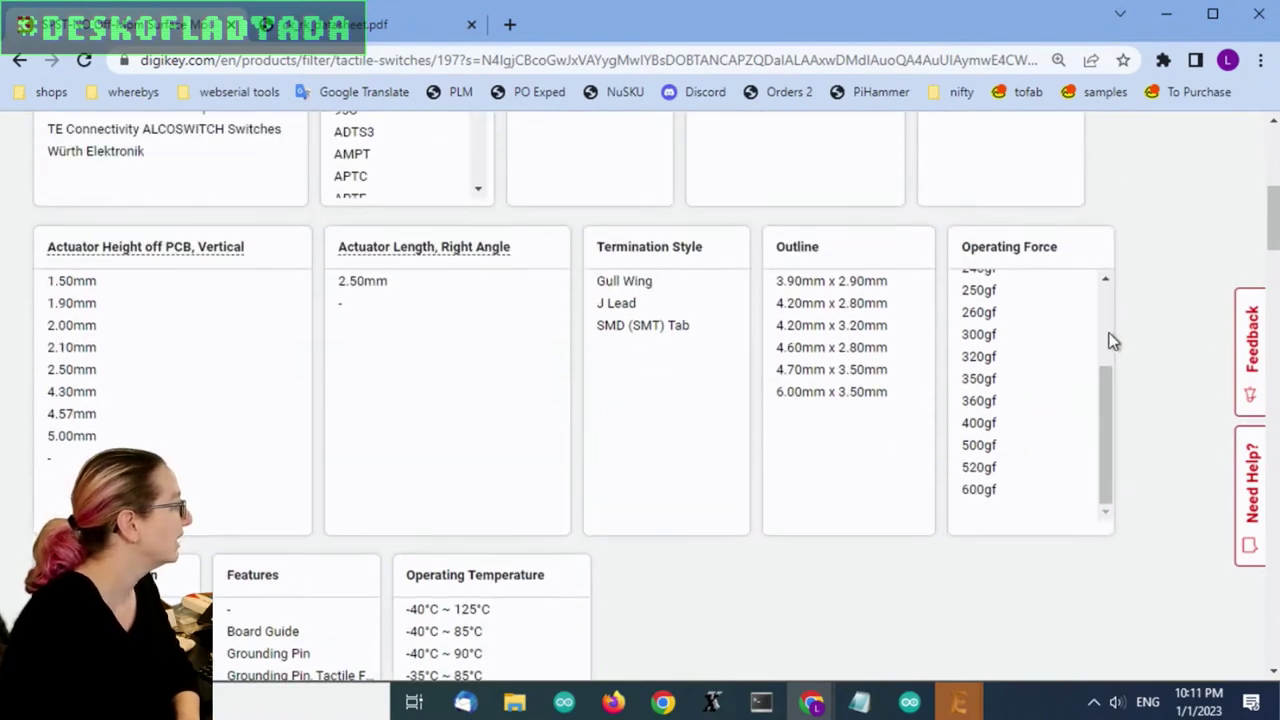
Review the priced C&K PTS636 results, then return up to the Outline filter.
{"action": "left_click_drag", "start_coordinate": [1107, 424], "coordinate": [1103, 286]}
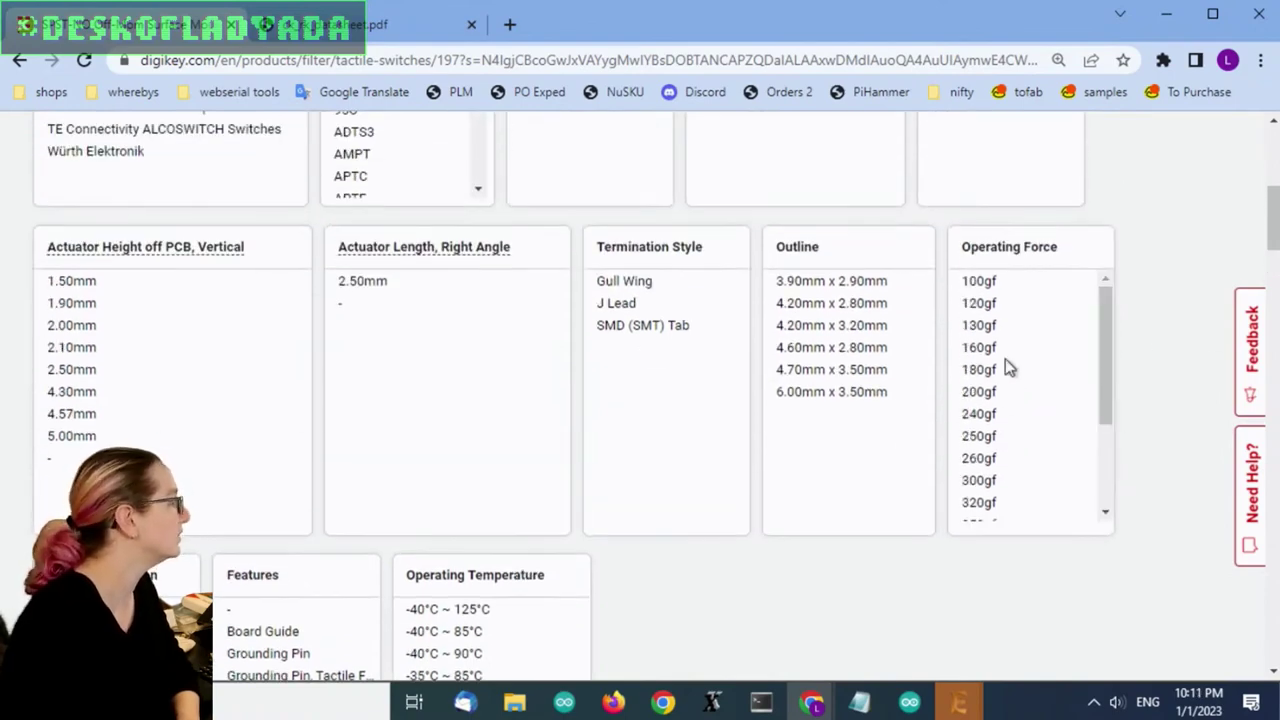
{"action": "scroll", "coordinate": [705, 617], "scroll_direction": "down", "scroll_amount": 3}
{"action": "scroll", "coordinate": [706, 622], "scroll_direction": "down", "scroll_amount": 3}
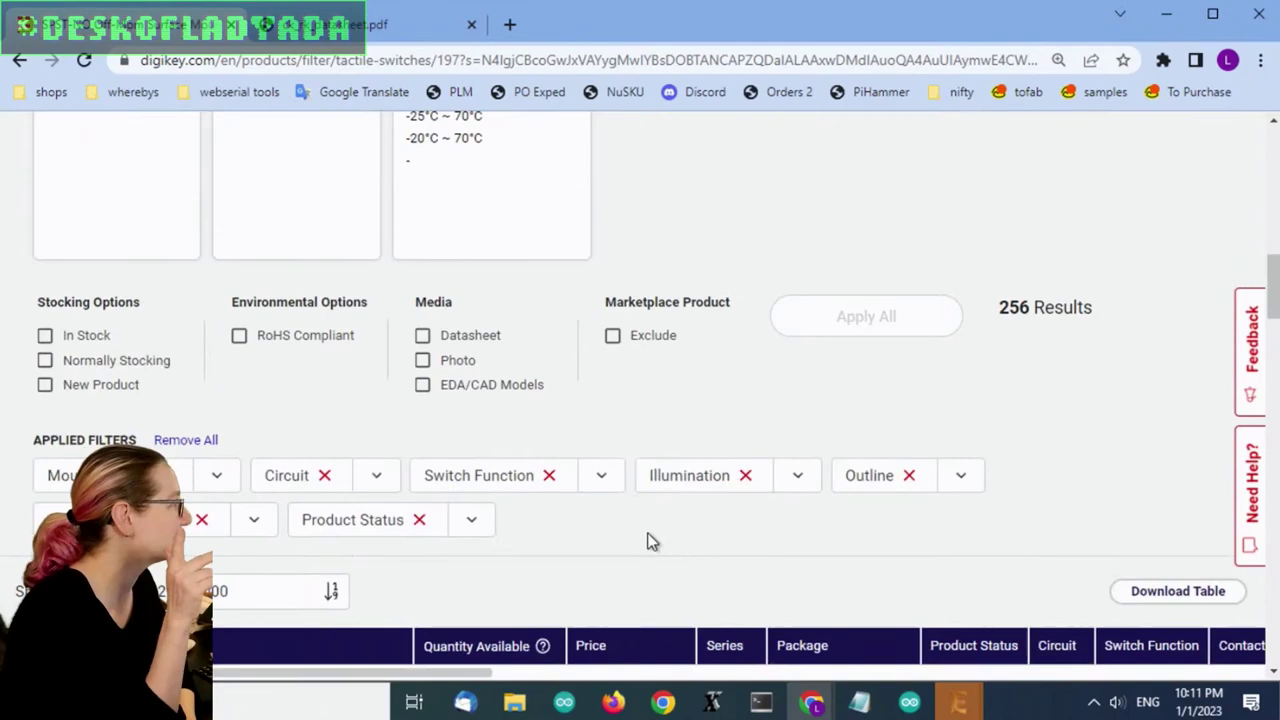
{"action": "scroll", "coordinate": [752, 308], "scroll_direction": "down", "scroll_amount": 4}
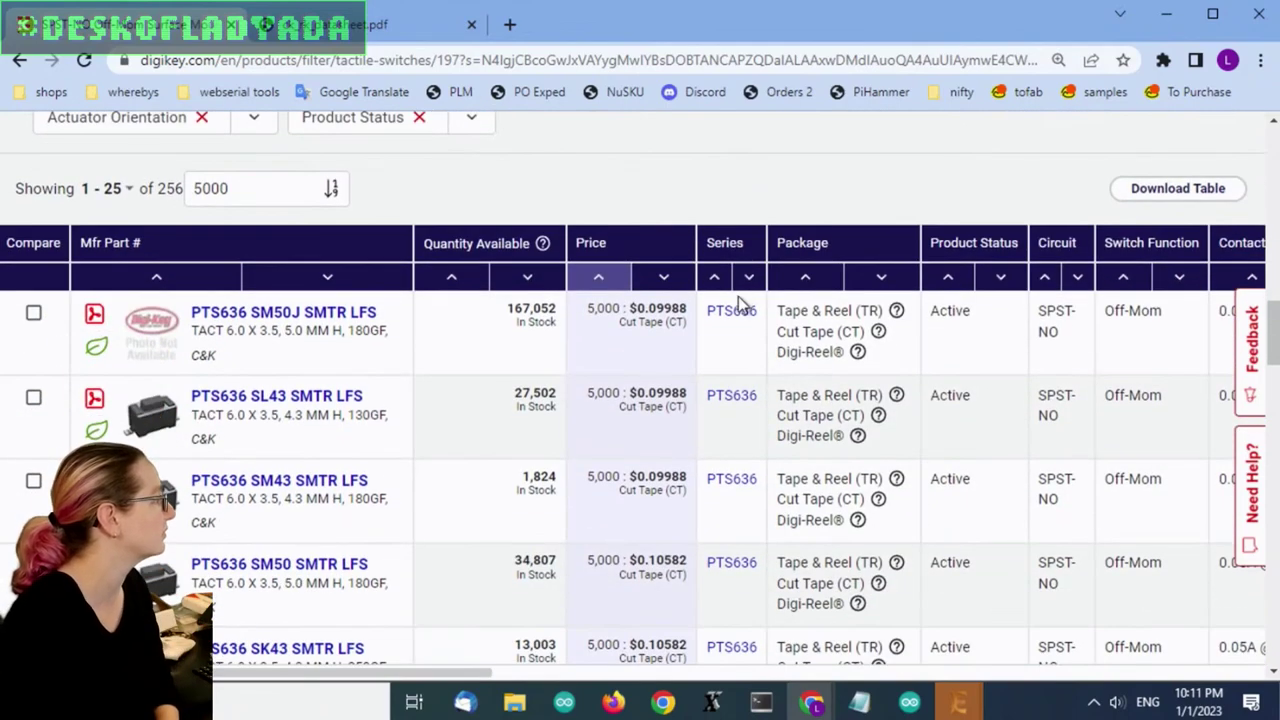
{"action": "scroll", "coordinate": [754, 206], "scroll_direction": "down", "scroll_amount": 1}
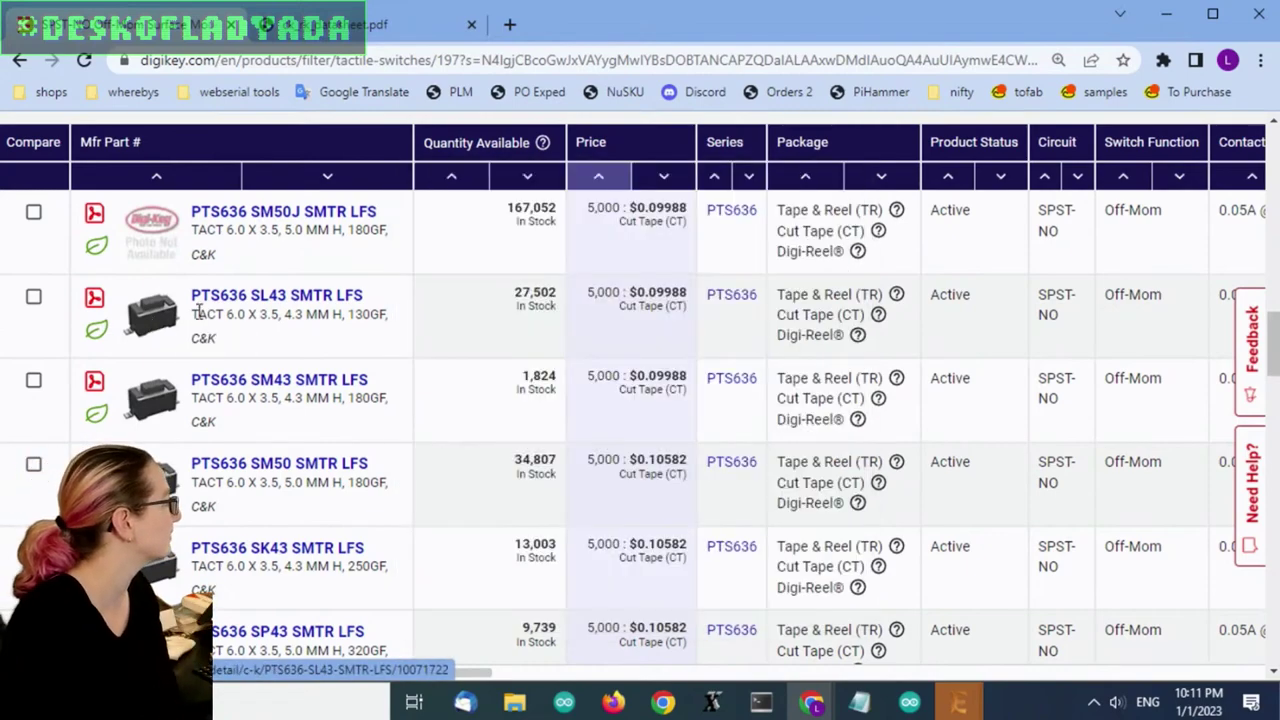
{"action": "scroll", "coordinate": [170, 330], "scroll_direction": "down", "scroll_amount": 5}
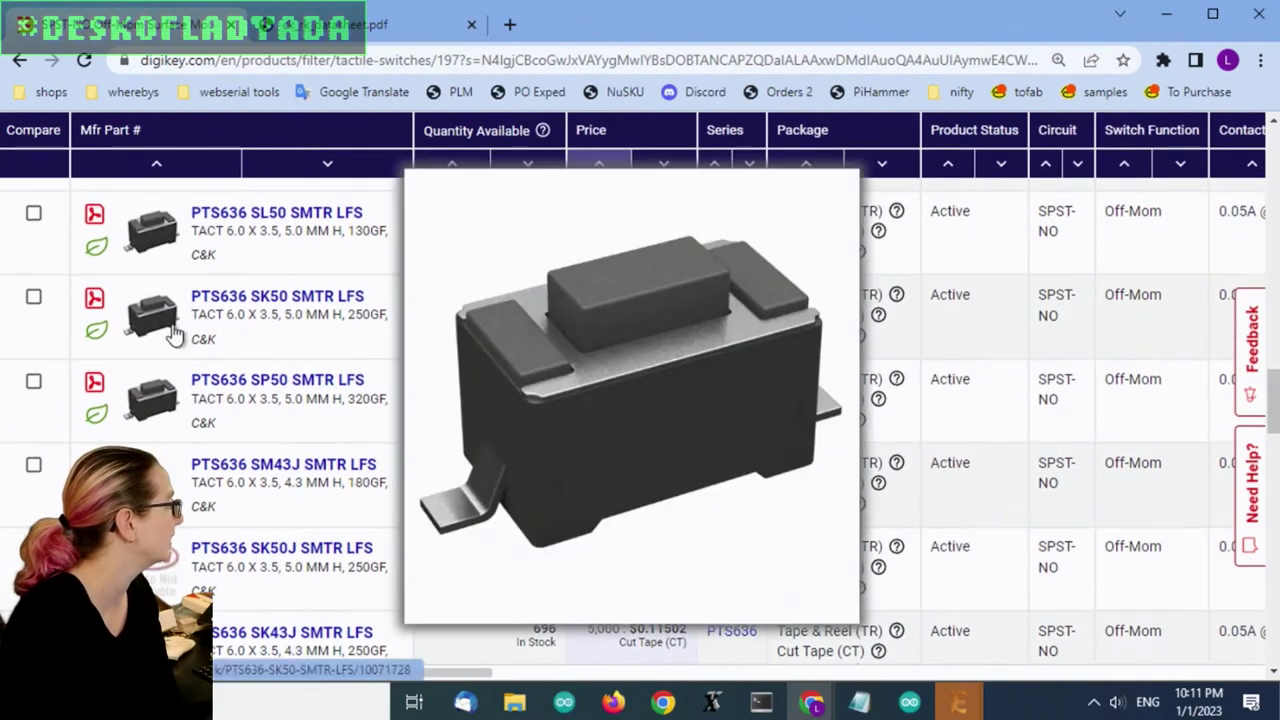
{"action": "scroll", "coordinate": [170, 345], "scroll_direction": "down", "scroll_amount": 1}
{"action": "mouse_move", "coordinate": [152, 395]}
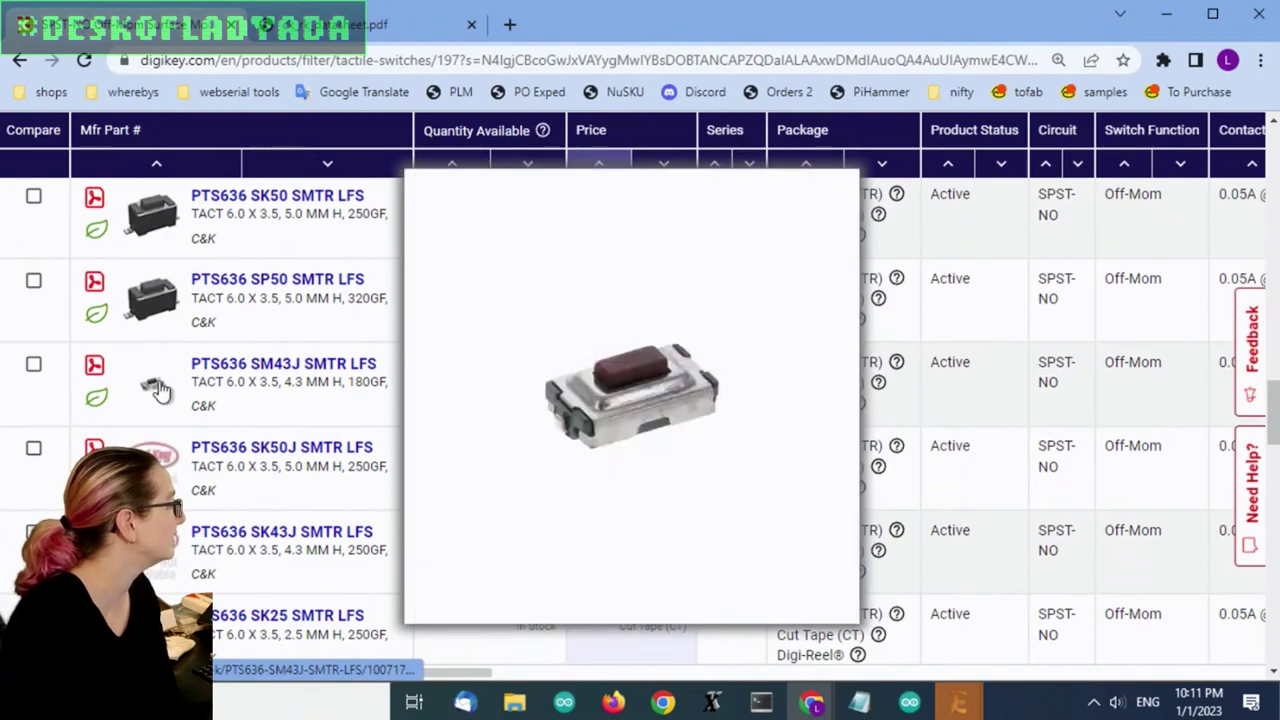
{"action": "scroll", "coordinate": [839, 427], "scroll_direction": "up", "scroll_amount": 10}
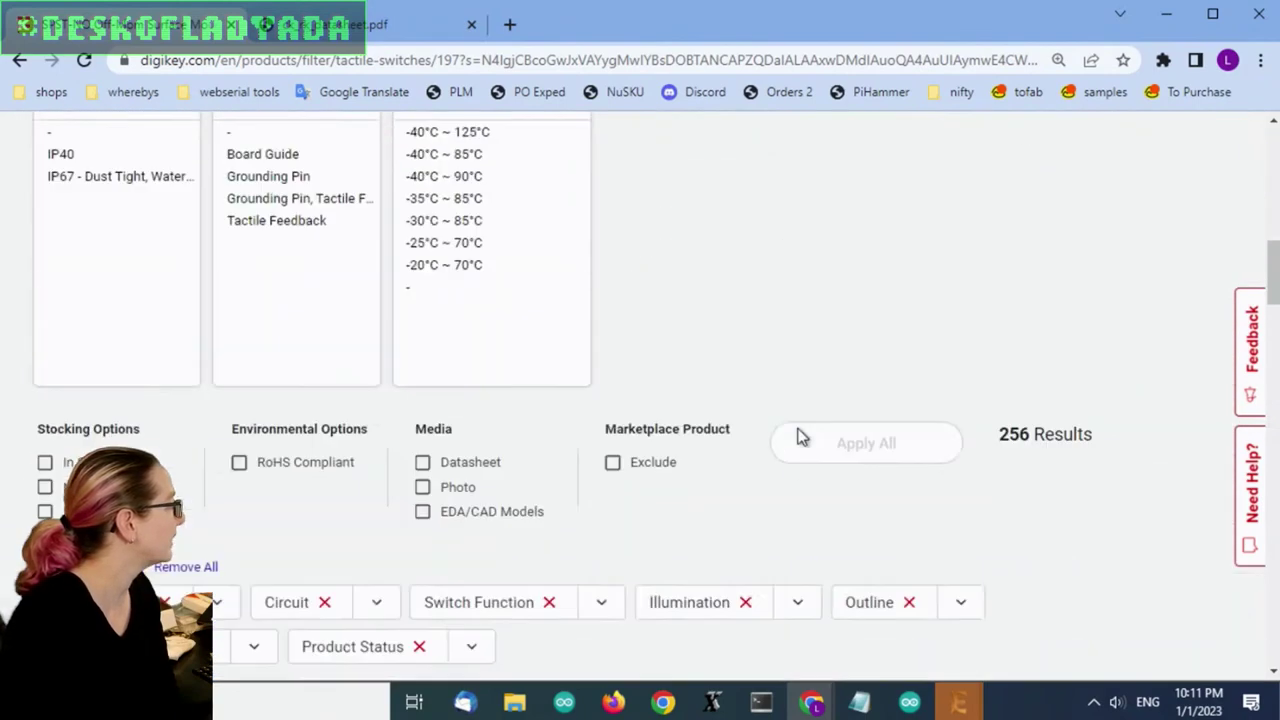
{"action": "scroll", "coordinate": [800, 437], "scroll_direction": "up", "scroll_amount": 5}
{"action": "left_click_drag", "start_coordinate": [883, 375], "coordinate": [885, 283]}
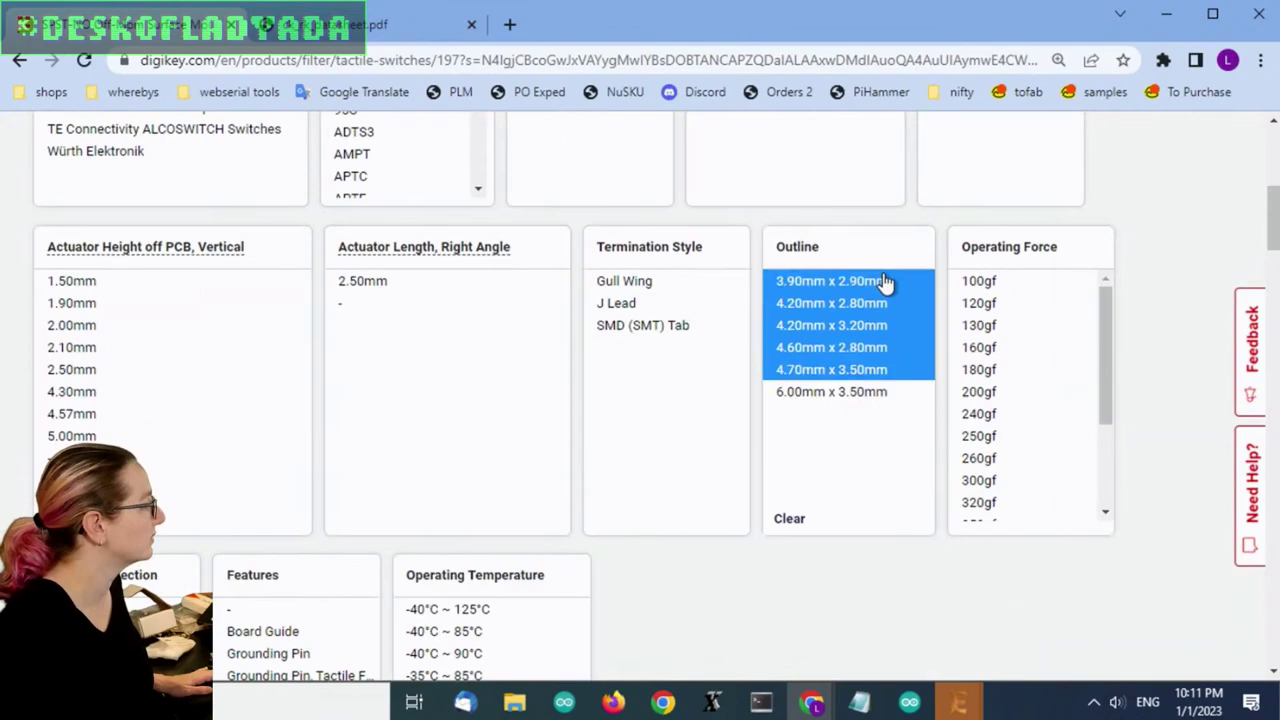
{"action": "scroll", "coordinate": [1054, 626], "scroll_direction": "down", "scroll_amount": 6}
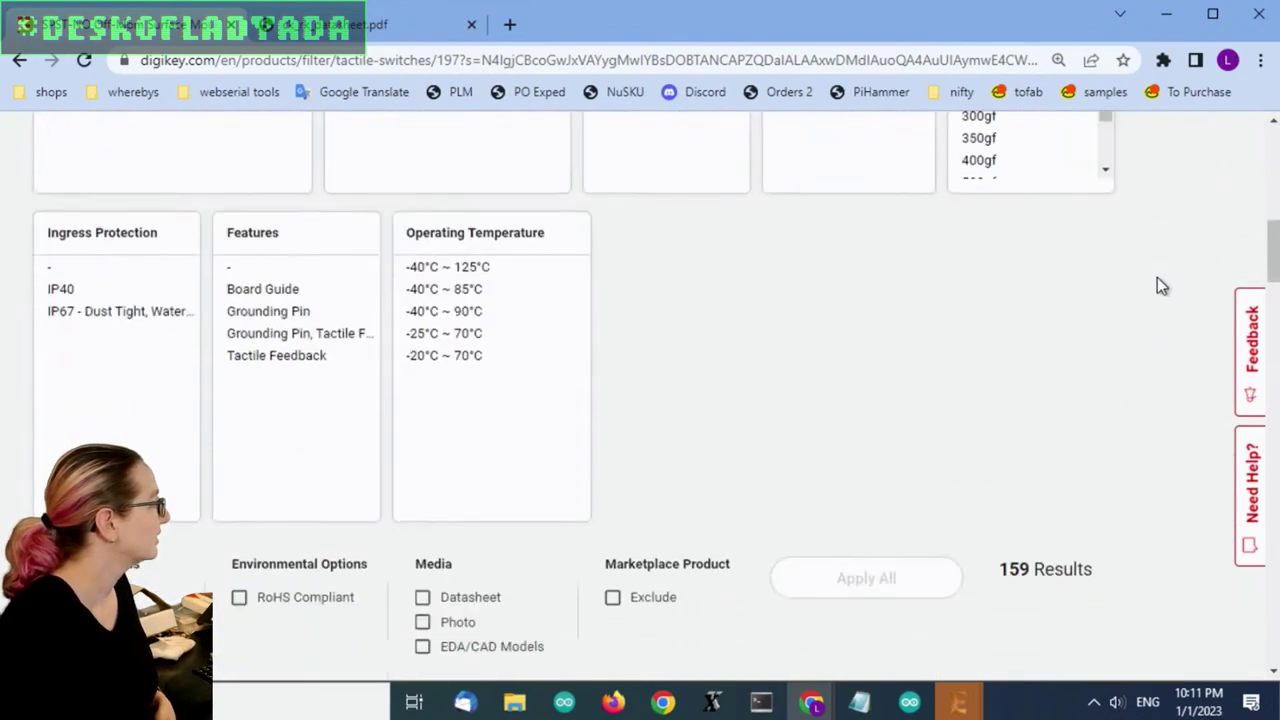
{"action": "scroll", "coordinate": [1100, 289], "scroll_direction": "down", "scroll_amount": 1}
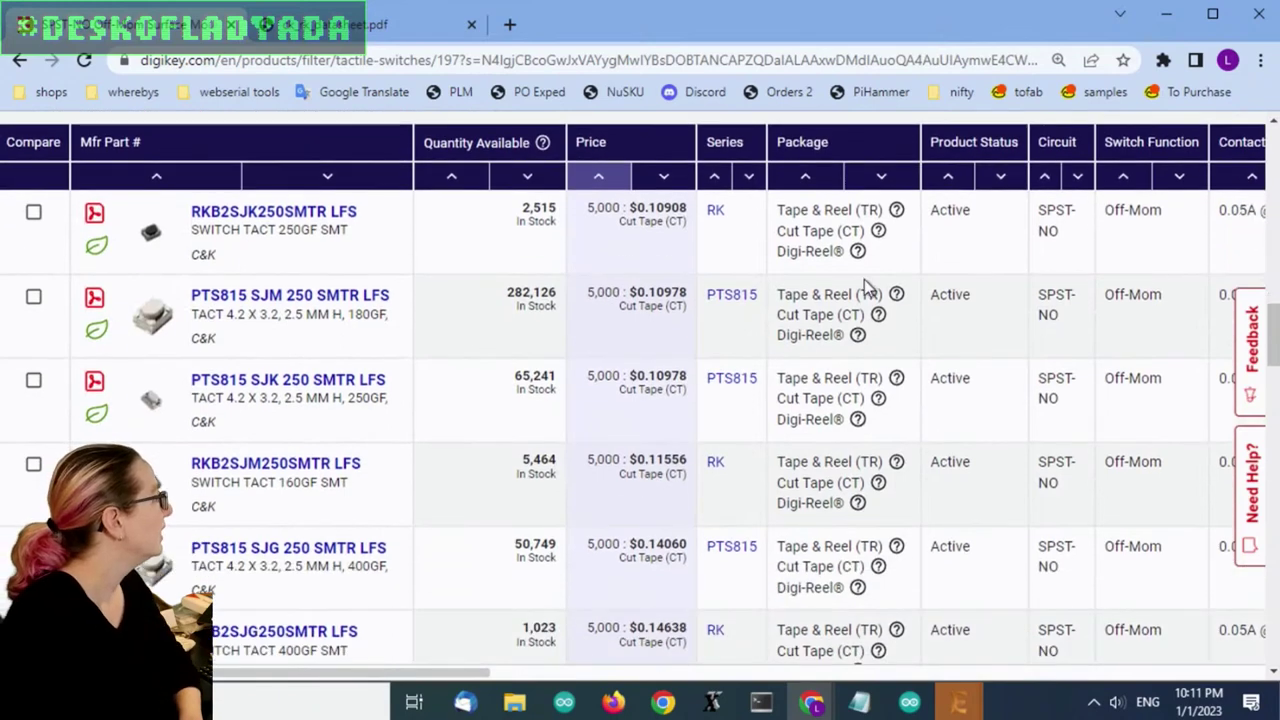
{"action": "scroll", "coordinate": [700, 298], "scroll_direction": "up", "scroll_amount": 1}
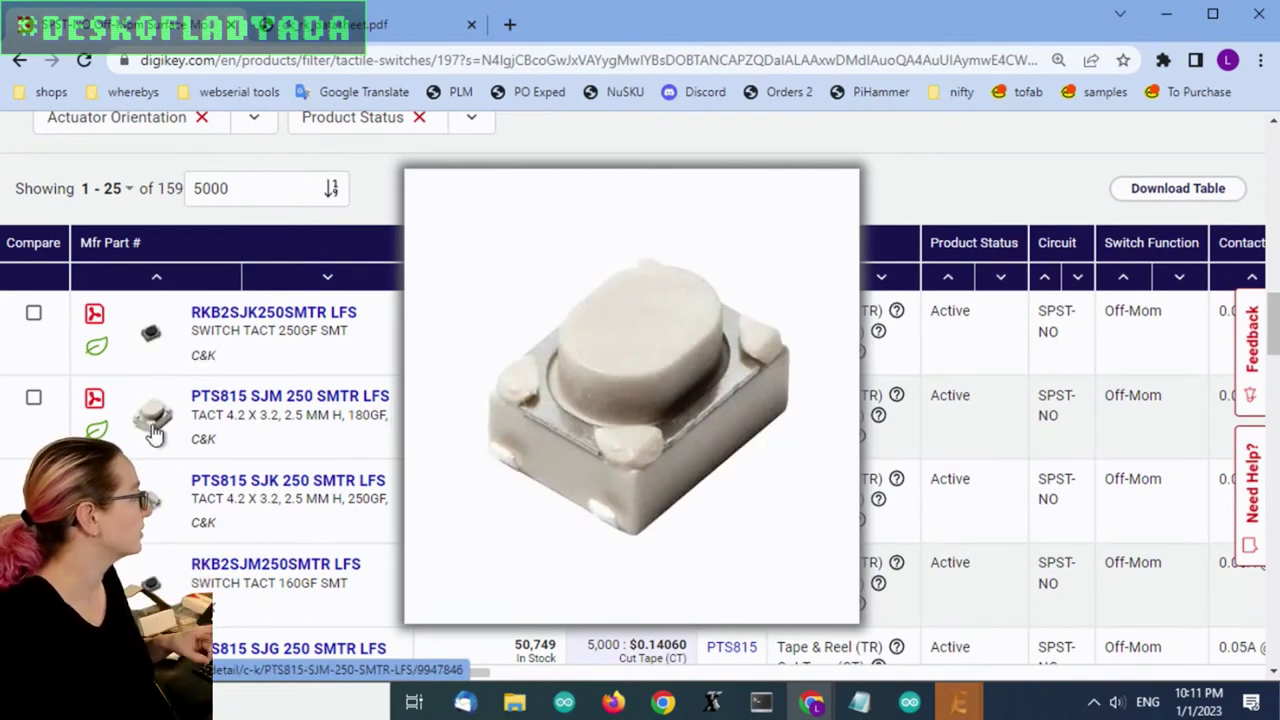
{"action": "mouse_move", "coordinate": [152, 498]}
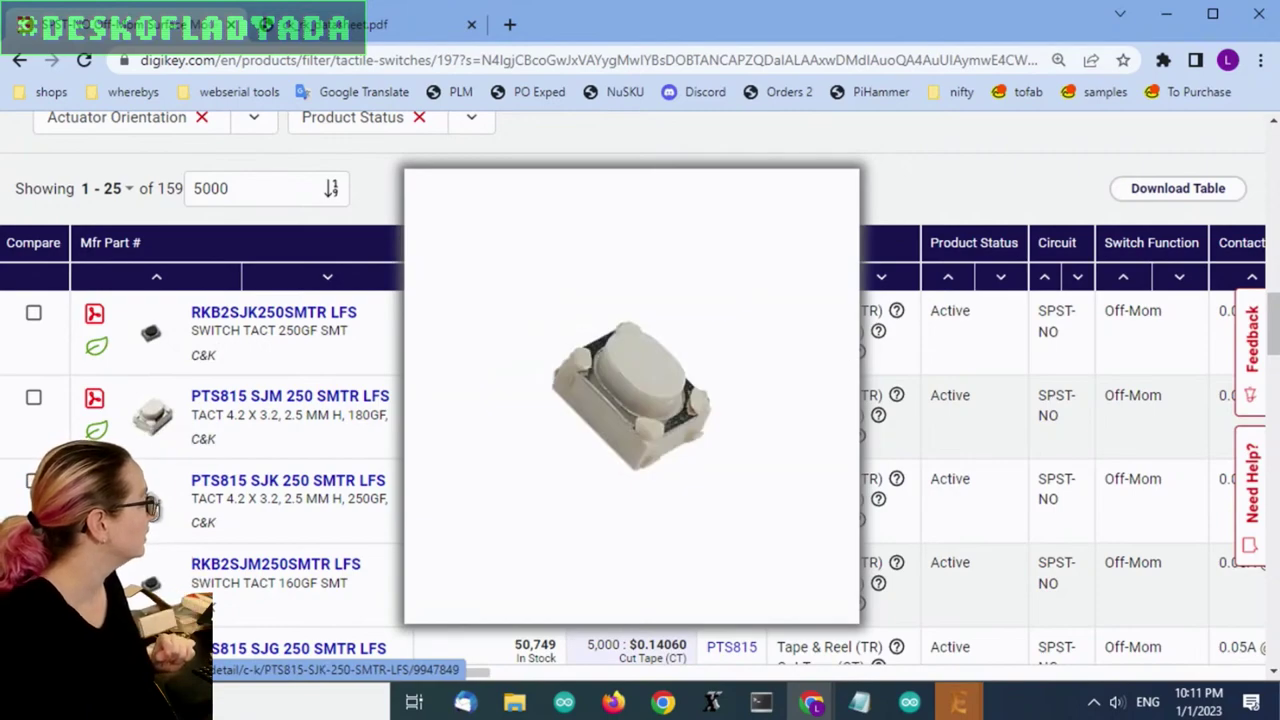
{"action": "scroll", "coordinate": [152, 498], "scroll_direction": "down", "scroll_amount": 1}
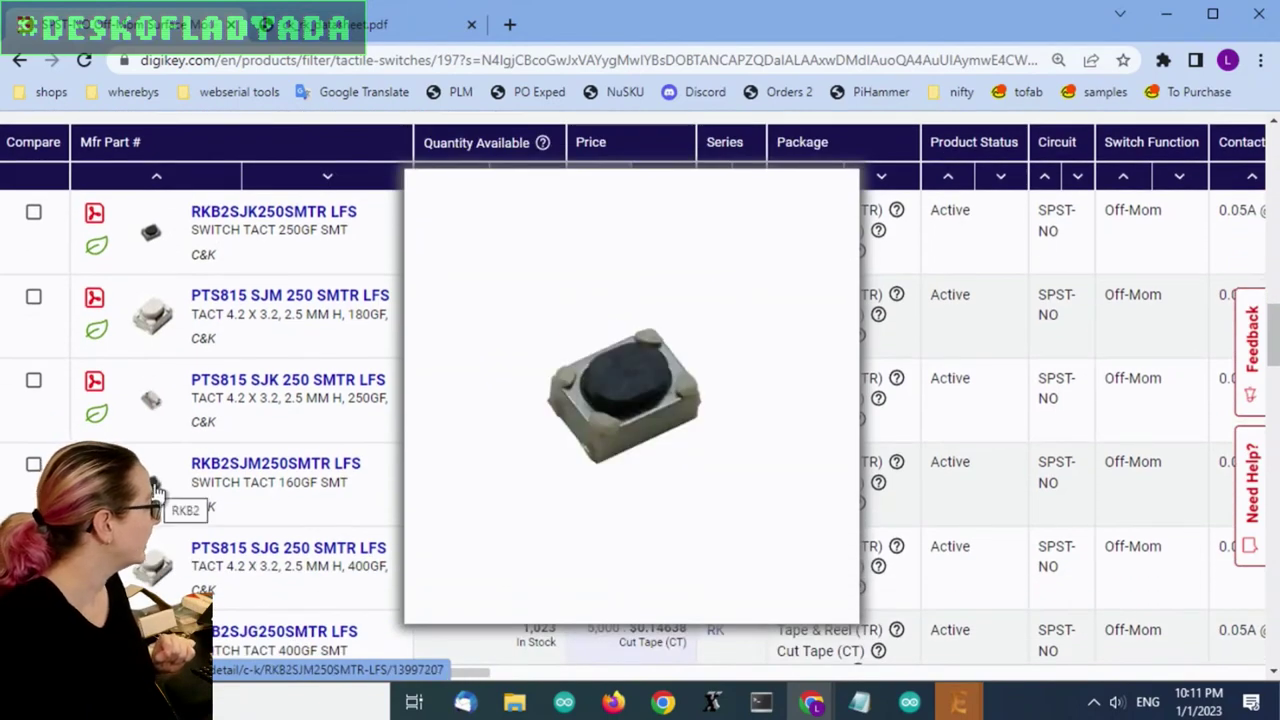
{"action": "scroll", "coordinate": [405, 433], "scroll_direction": "down", "scroll_amount": 1}
{"action": "mouse_move", "coordinate": [167, 545]}
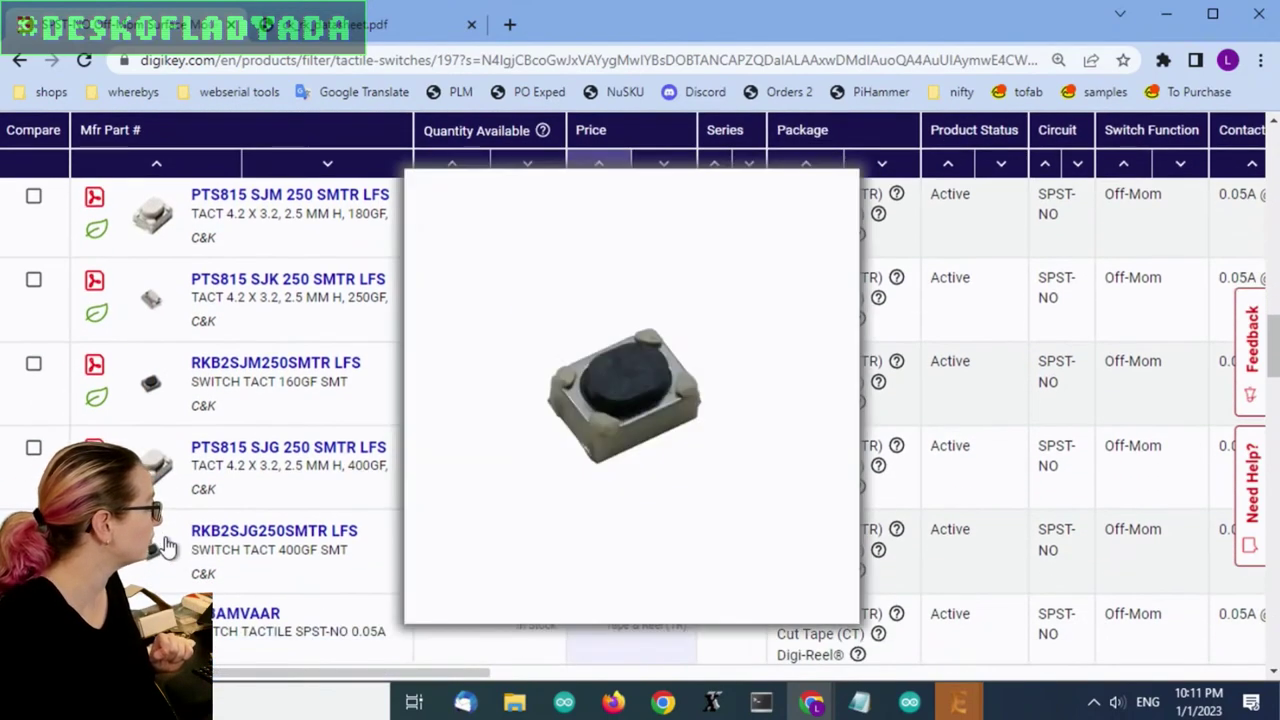
{"action": "scroll", "coordinate": [155, 335], "scroll_direction": "down", "scroll_amount": 3}
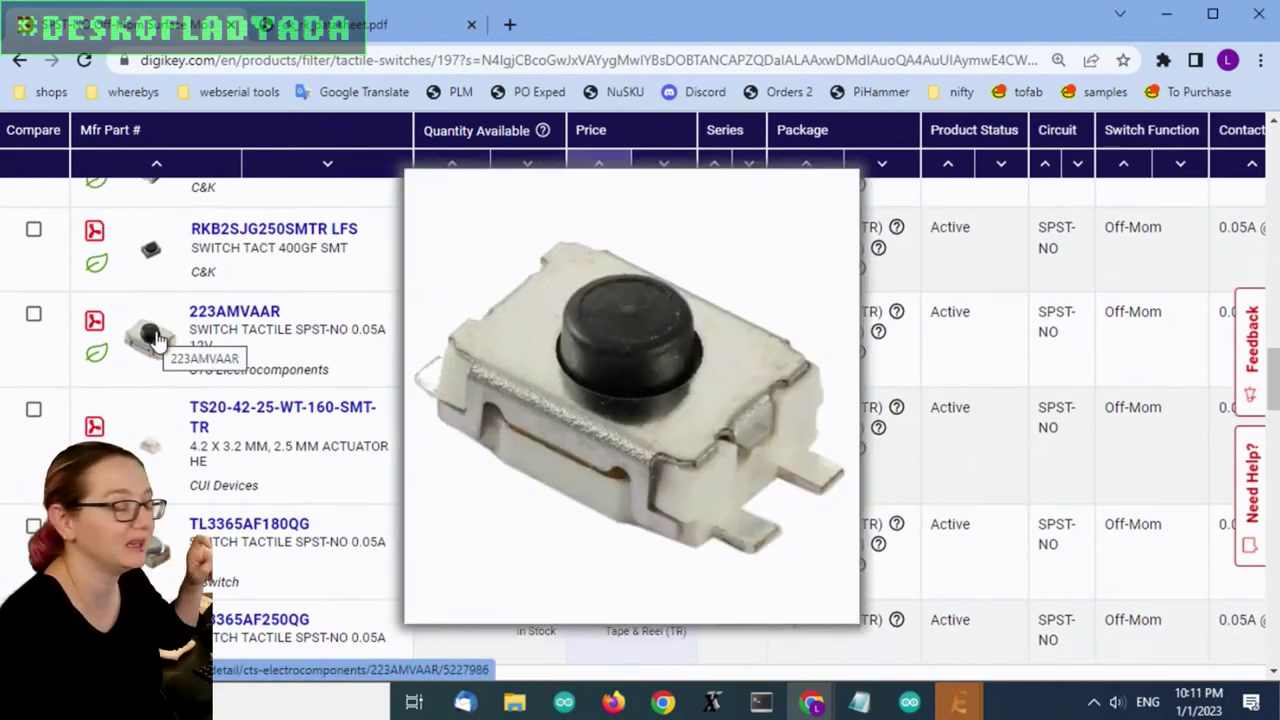
{"action": "scroll", "coordinate": [160, 370], "scroll_direction": "down", "scroll_amount": 2}
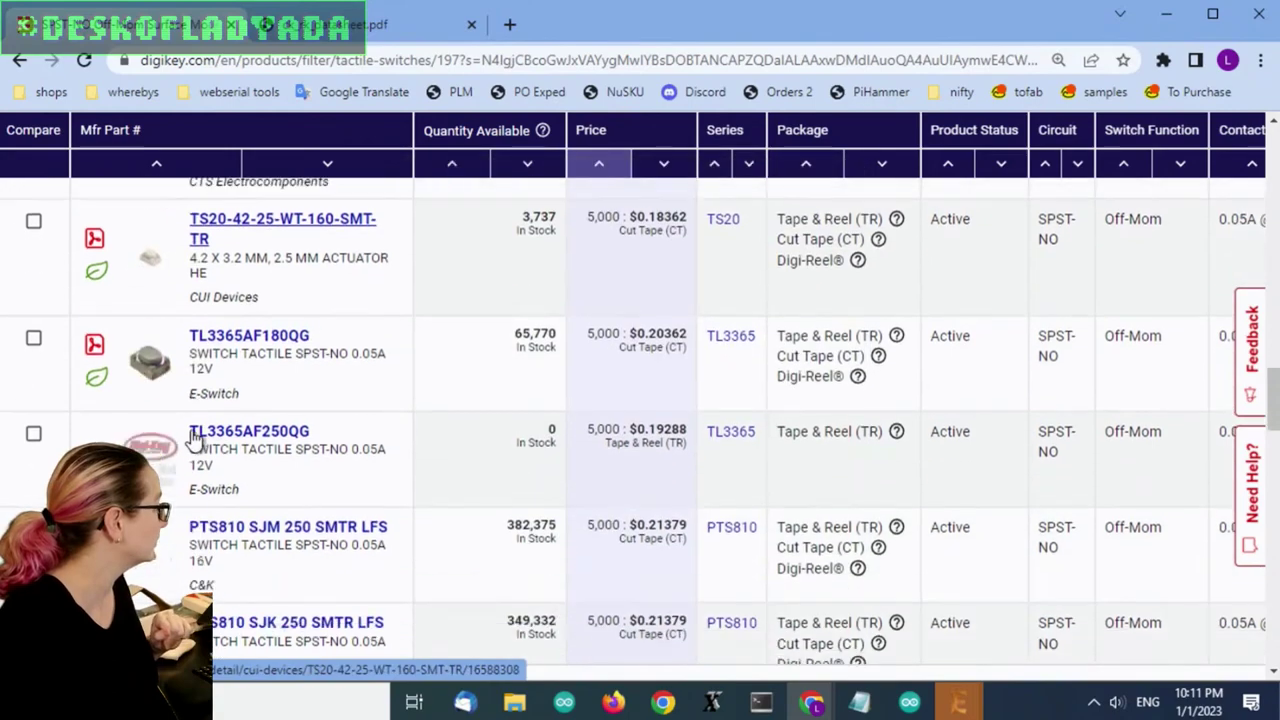
{"action": "mouse_move", "coordinate": [163, 371]}
{"action": "scroll", "coordinate": [165, 373], "scroll_direction": "down", "scroll_amount": 1}
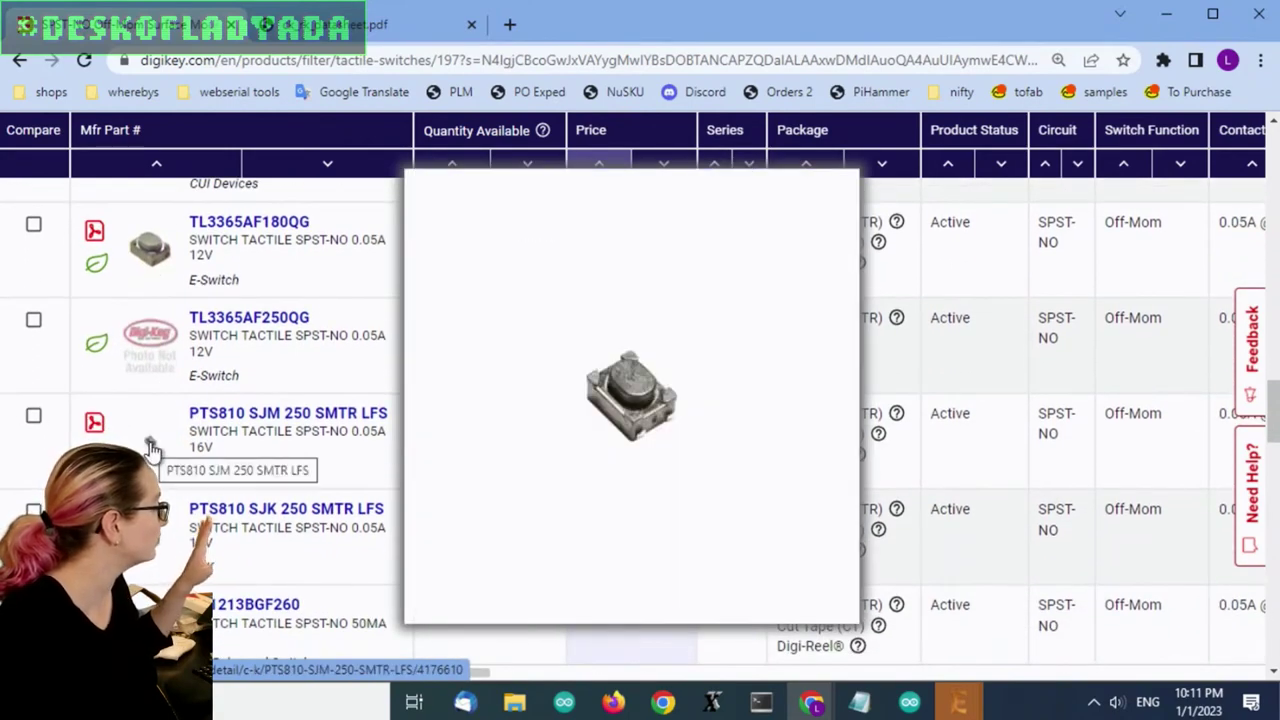
Compare the cheapest switches' gf actuation forces, then open the C&K supplier center in a new tab.
{"action": "scroll", "coordinate": [738, 537], "scroll_direction": "up", "scroll_amount": 2}
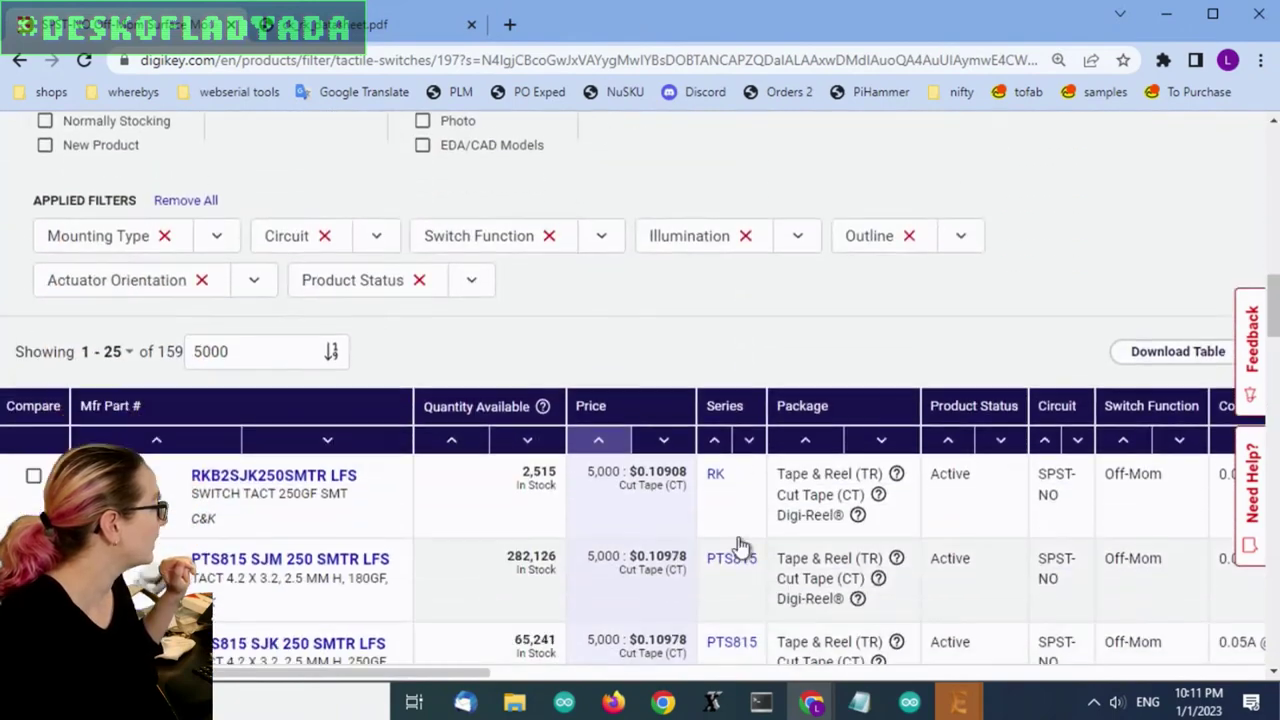
{"action": "scroll", "coordinate": [461, 415], "scroll_direction": "down", "scroll_amount": 1}
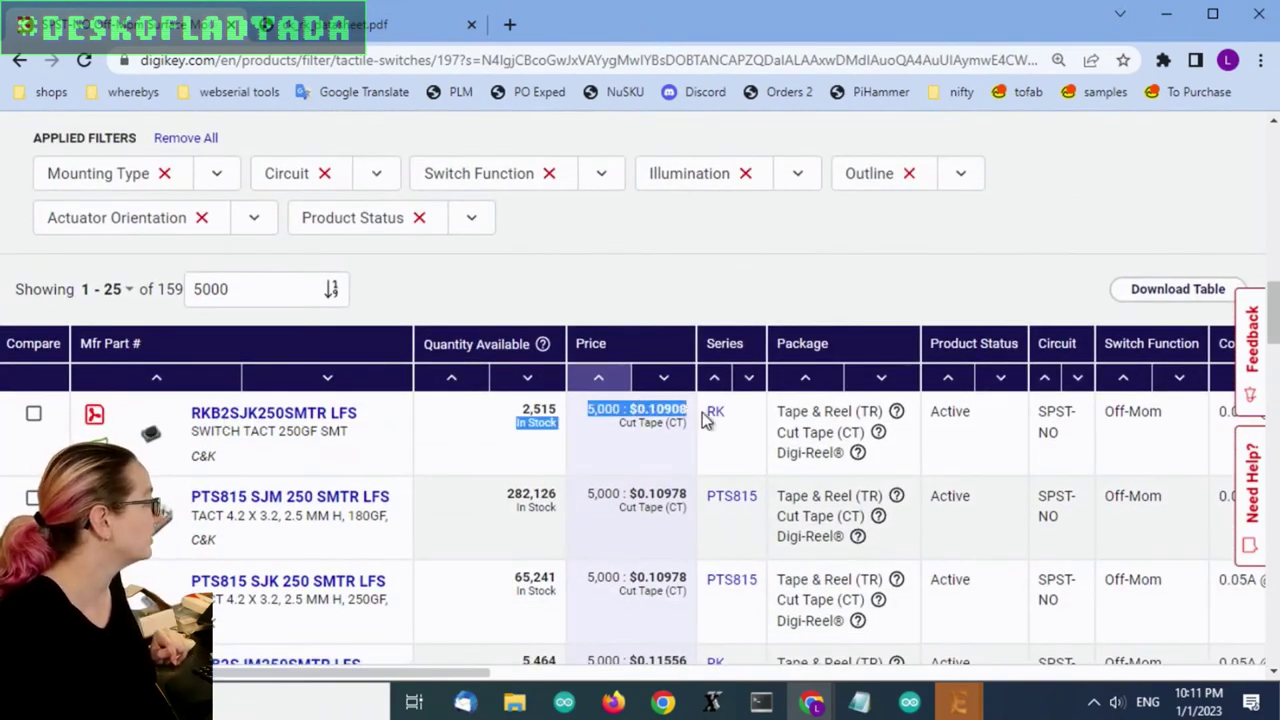
{"action": "mouse_move", "coordinate": [150, 432]}
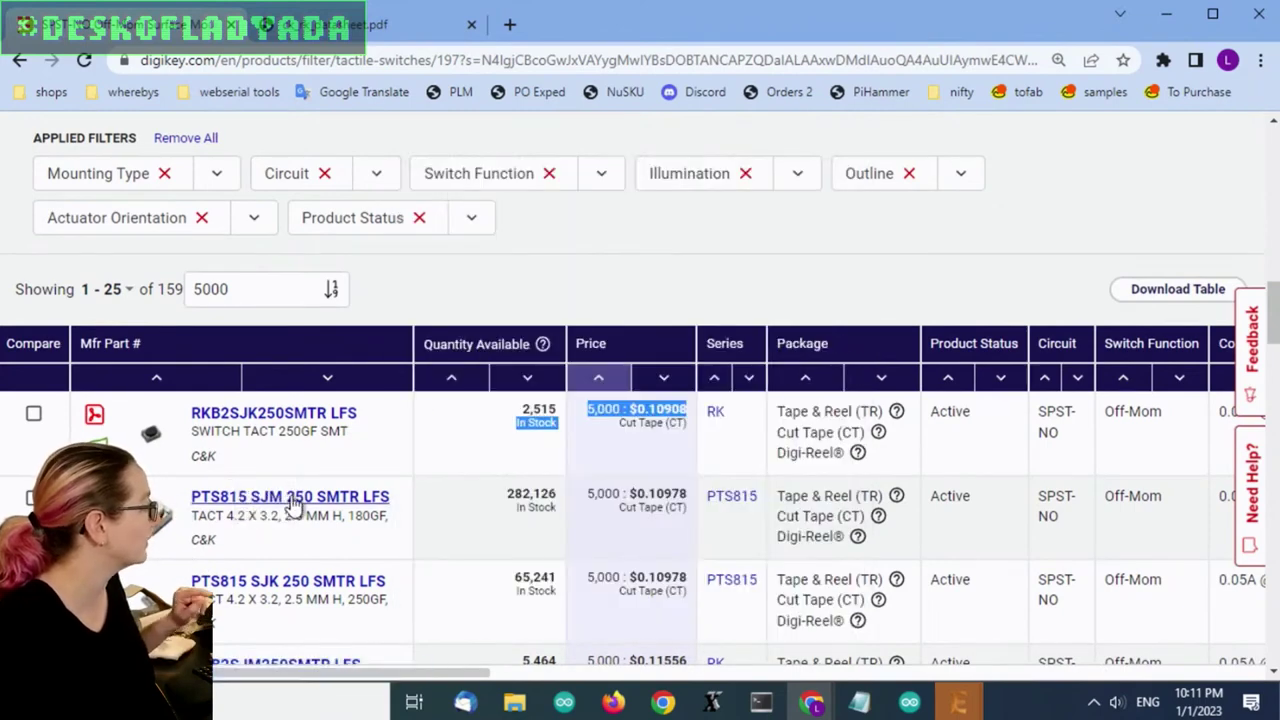
{"action": "scroll", "coordinate": [638, 500], "scroll_direction": "down", "scroll_amount": 3}
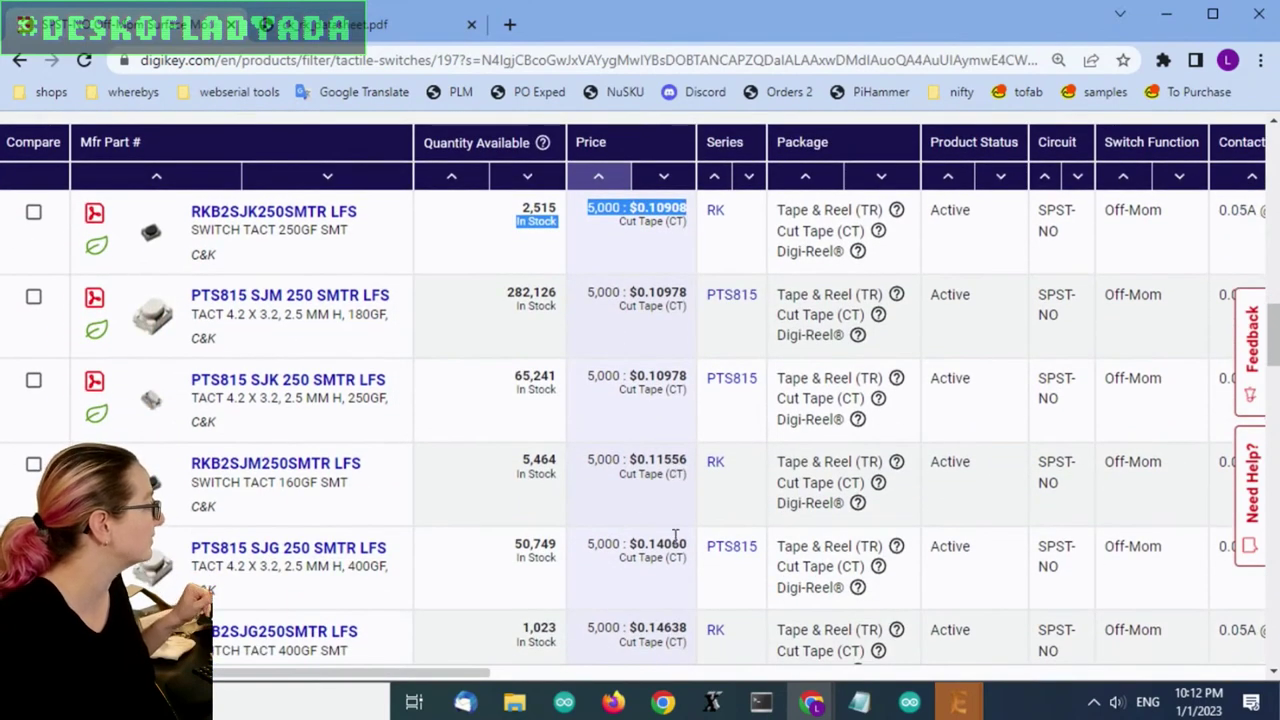
{"action": "scroll", "coordinate": [580, 498], "scroll_direction": "up", "scroll_amount": 1}
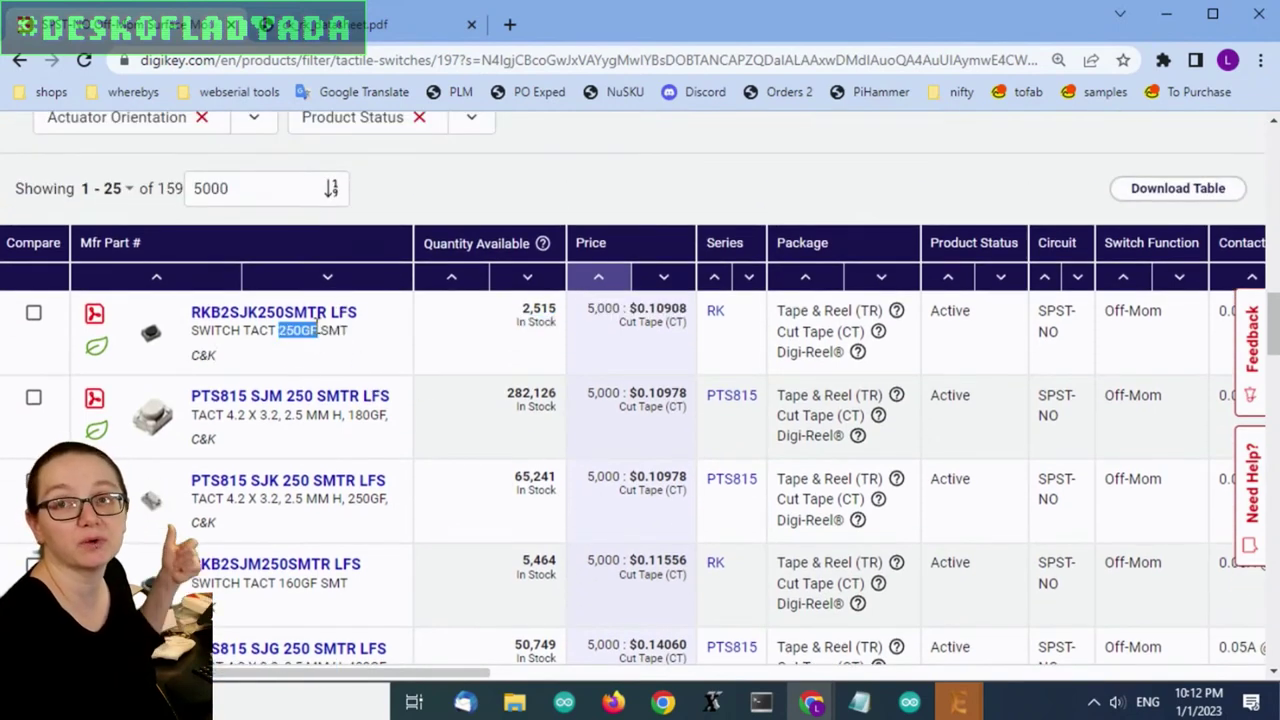
{"action": "scroll", "coordinate": [390, 338], "scroll_direction": "down", "scroll_amount": 2}
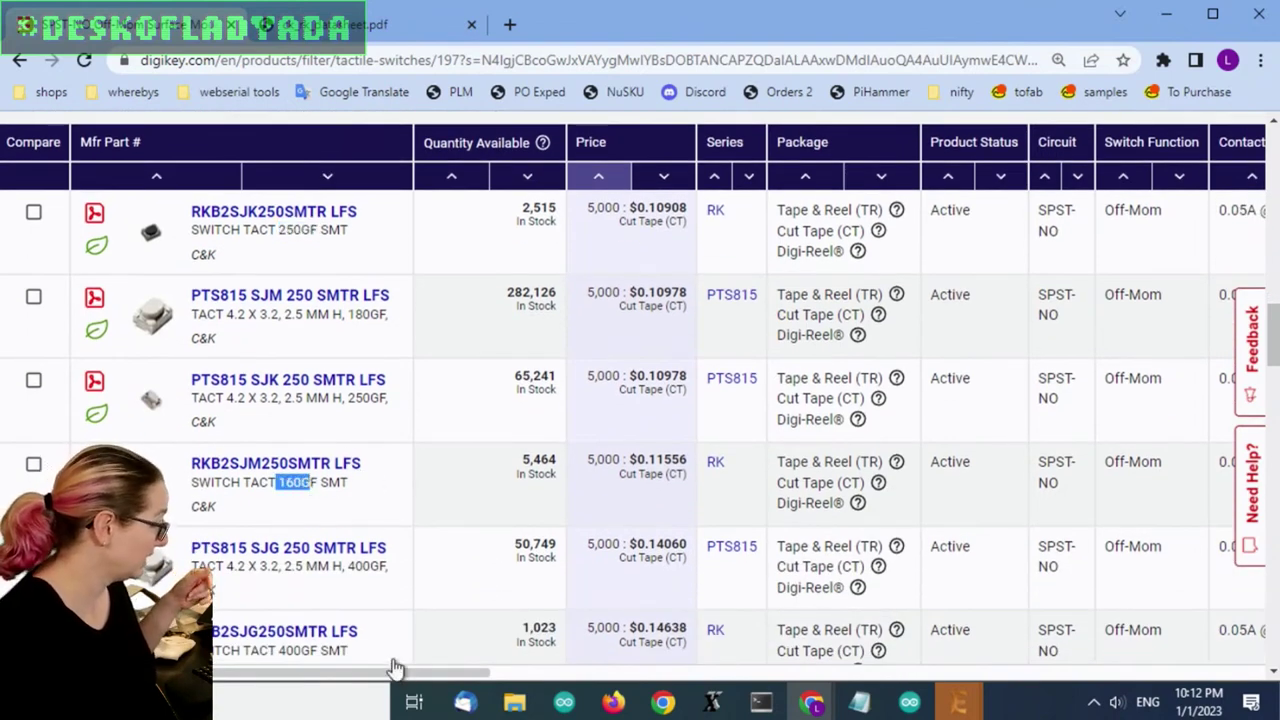
{"action": "left_click_drag", "start_coordinate": [412, 675], "coordinate": [450, 670]}
{"action": "left_click", "coordinate": [366, 492]}
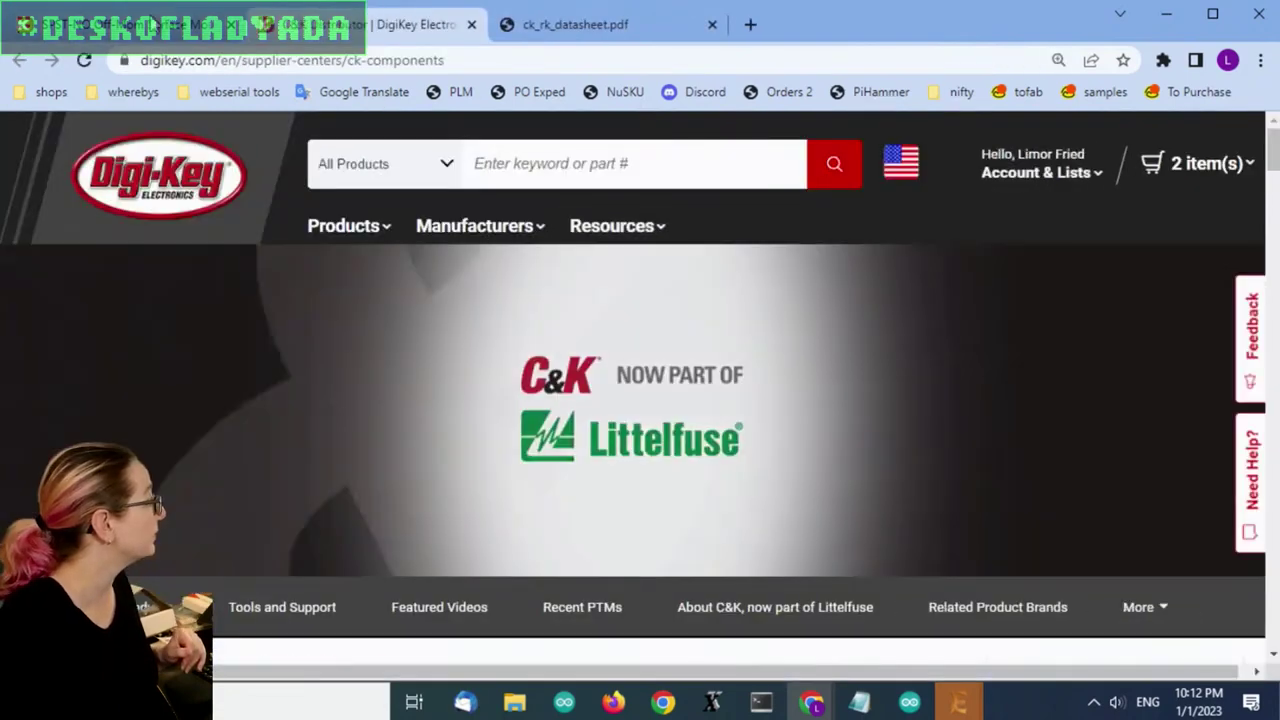
Close the C&K supplier tab and review the RKB2SJK250SMTR LFS product page.
{"action": "left_click", "coordinate": [471, 24]}
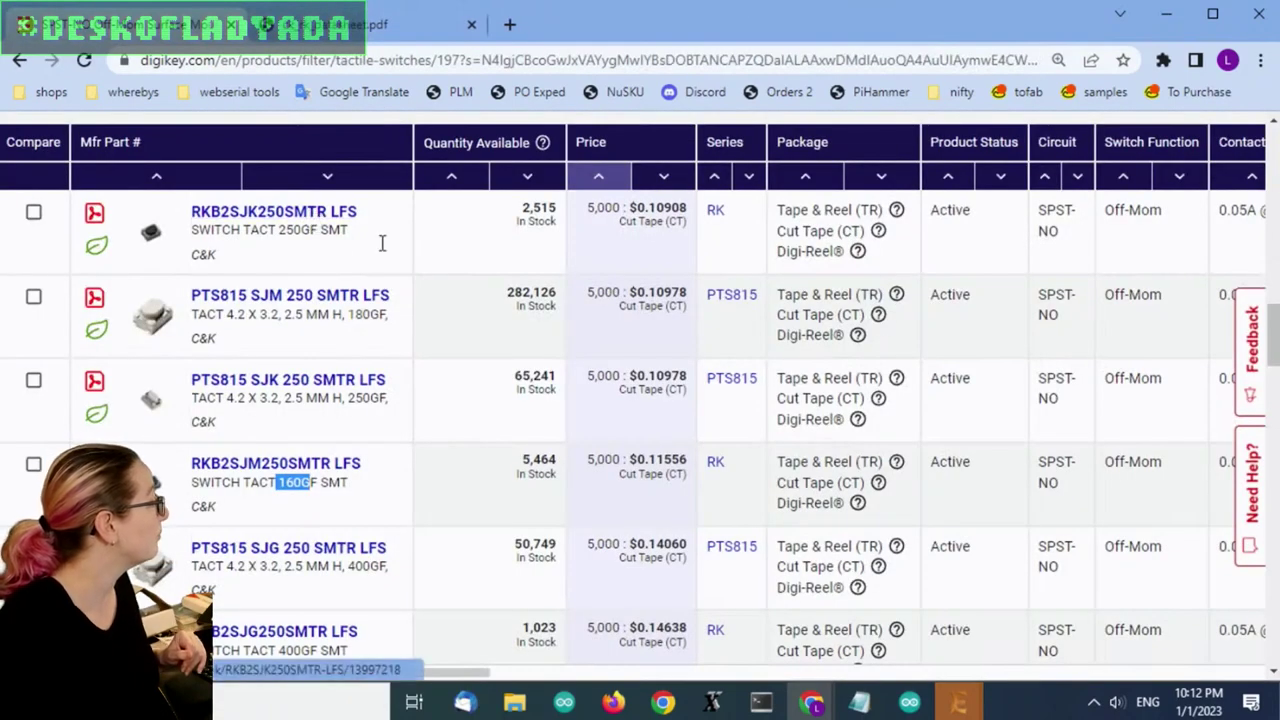
{"action": "left_click", "coordinate": [315, 214]}
{"action": "scroll", "coordinate": [490, 258], "scroll_direction": "down", "scroll_amount": 1}
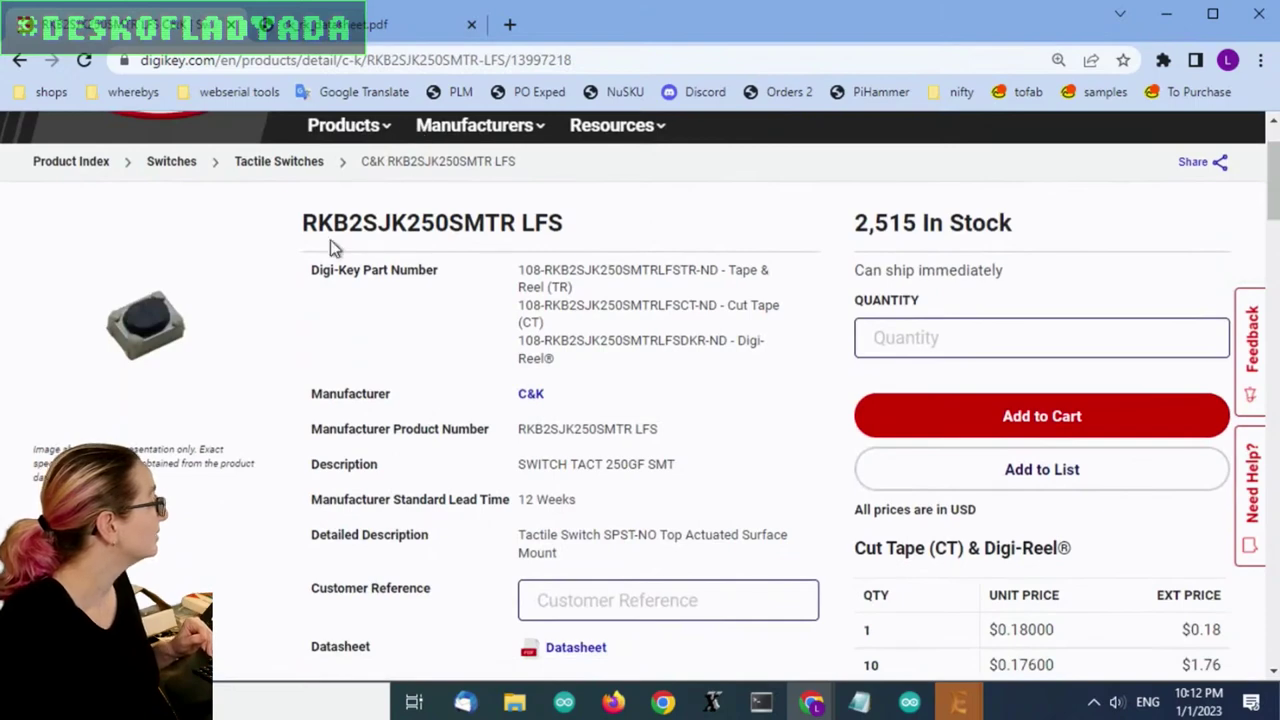
{"action": "key", "text": "alt+Left"}
Review the RKB2SJM250SMTR LFS page, enlarge the RKB2SJK photo, then bring up the RK datasheet.
{"action": "scroll", "coordinate": [406, 356], "scroll_direction": "down", "scroll_amount": 1}
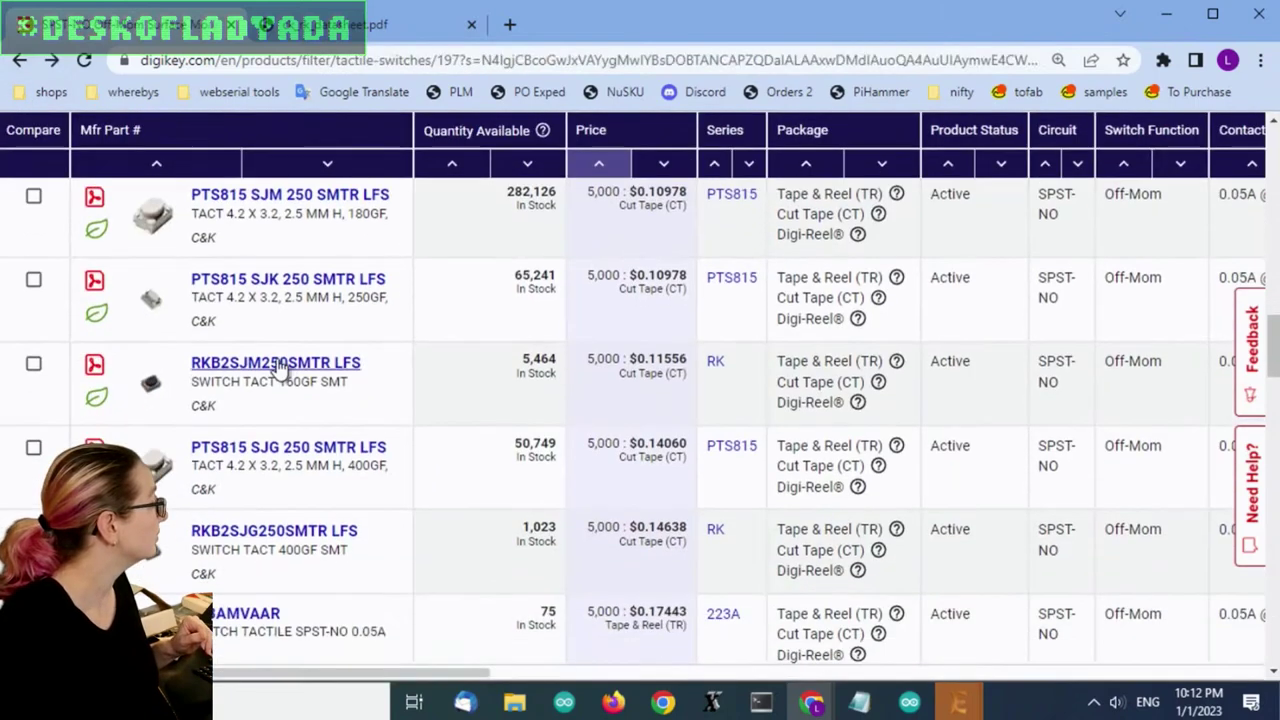
{"action": "left_click", "coordinate": [280, 364]}
{"action": "scroll", "coordinate": [631, 402], "scroll_direction": "down", "scroll_amount": 2}
{"action": "key", "text": "alt+Left"}
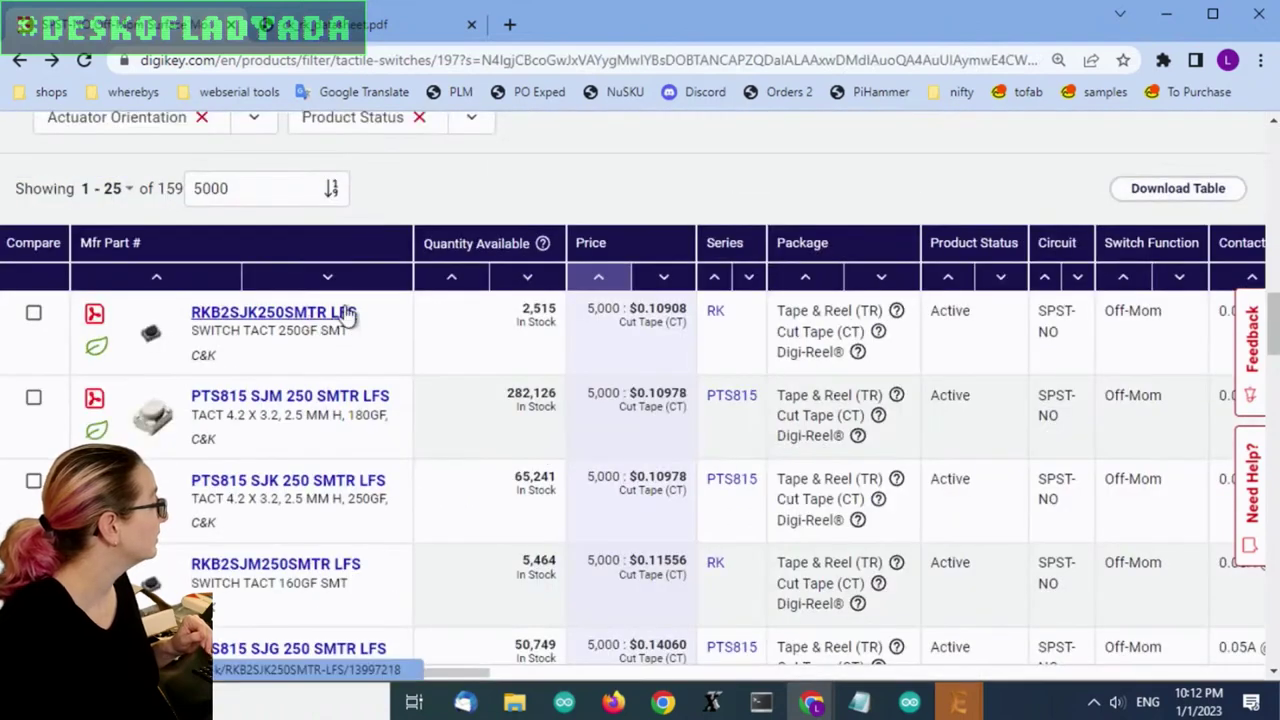
{"action": "left_click", "coordinate": [272, 312]}
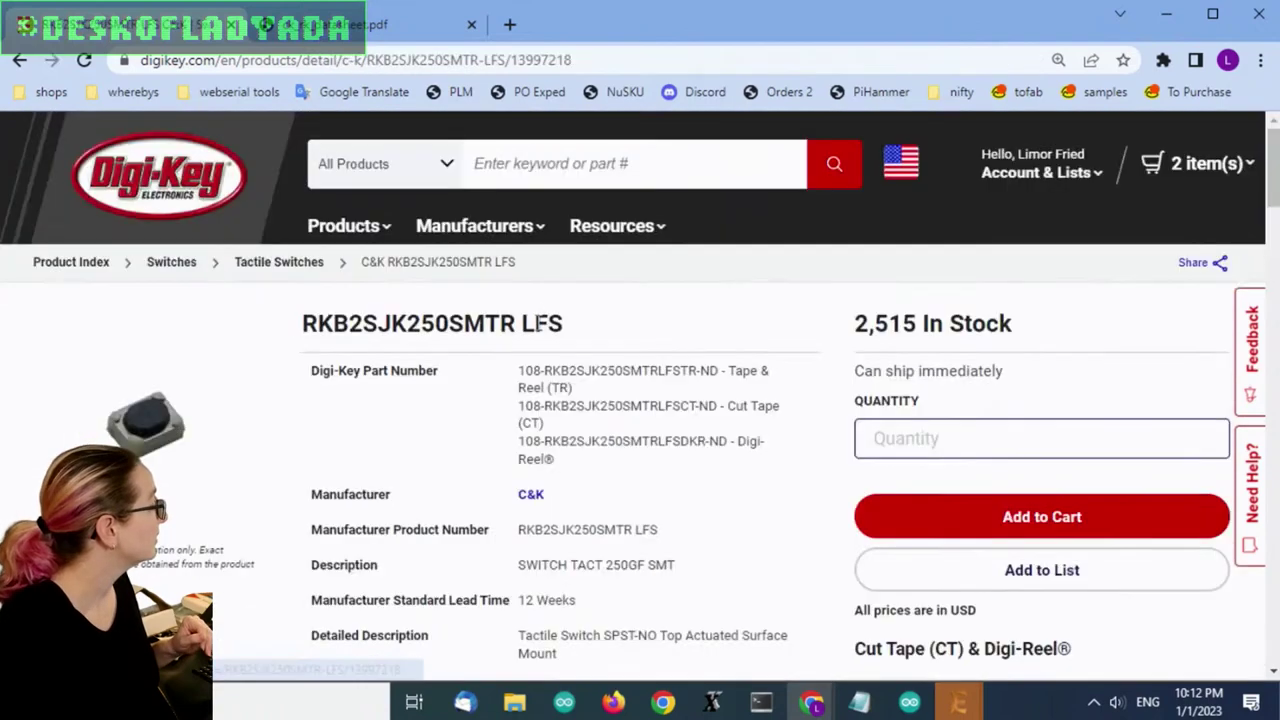
{"action": "left_click", "coordinate": [145, 420]}
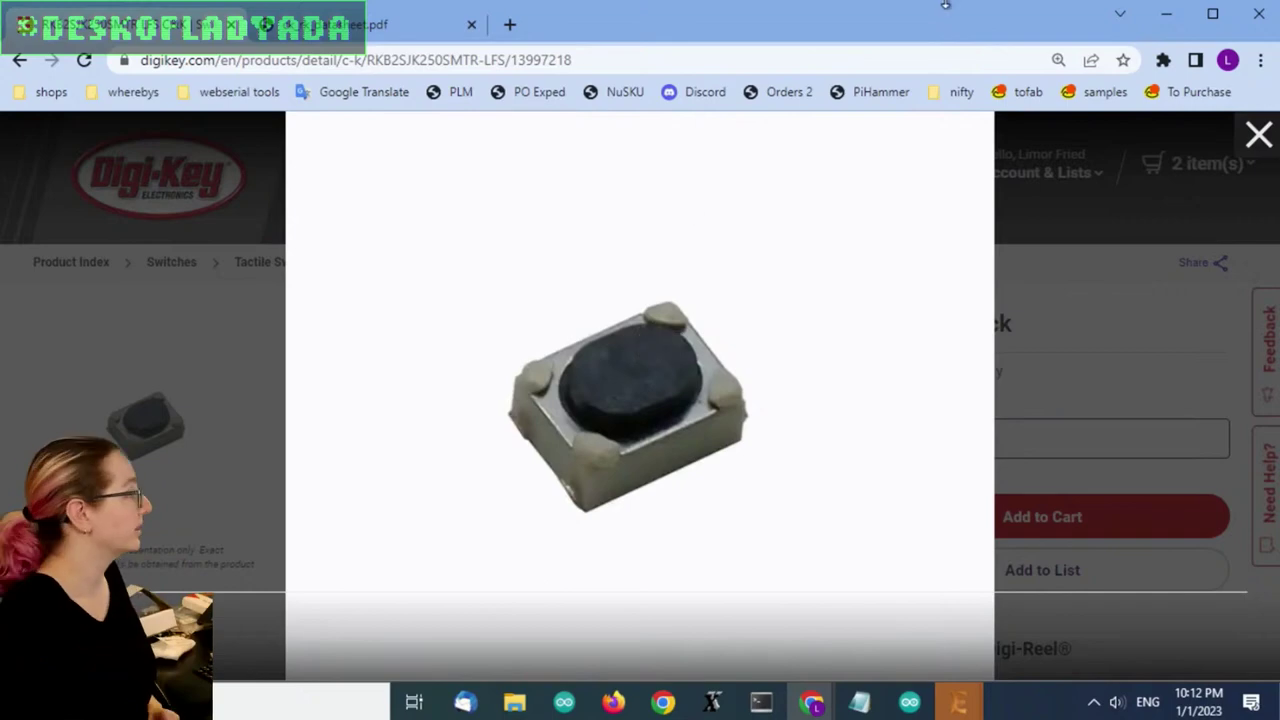
{"action": "left_click", "coordinate": [428, 33]}
Scroll page 4 down to the RKB2 P.C.B land dimensions and tape-and-reel drawing.
{"action": "scroll", "coordinate": [686, 374], "scroll_direction": "down", "scroll_amount": 1}
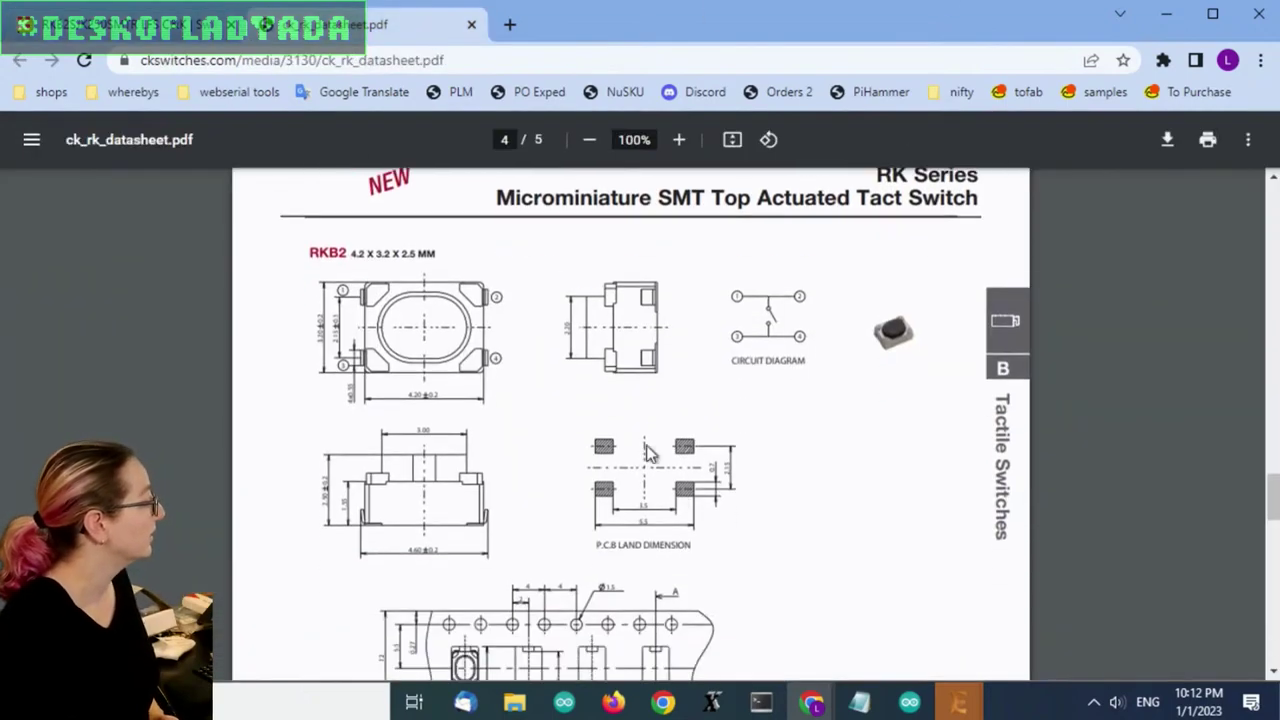
{"action": "scroll", "coordinate": [748, 438], "scroll_direction": "down", "scroll_amount": 1}
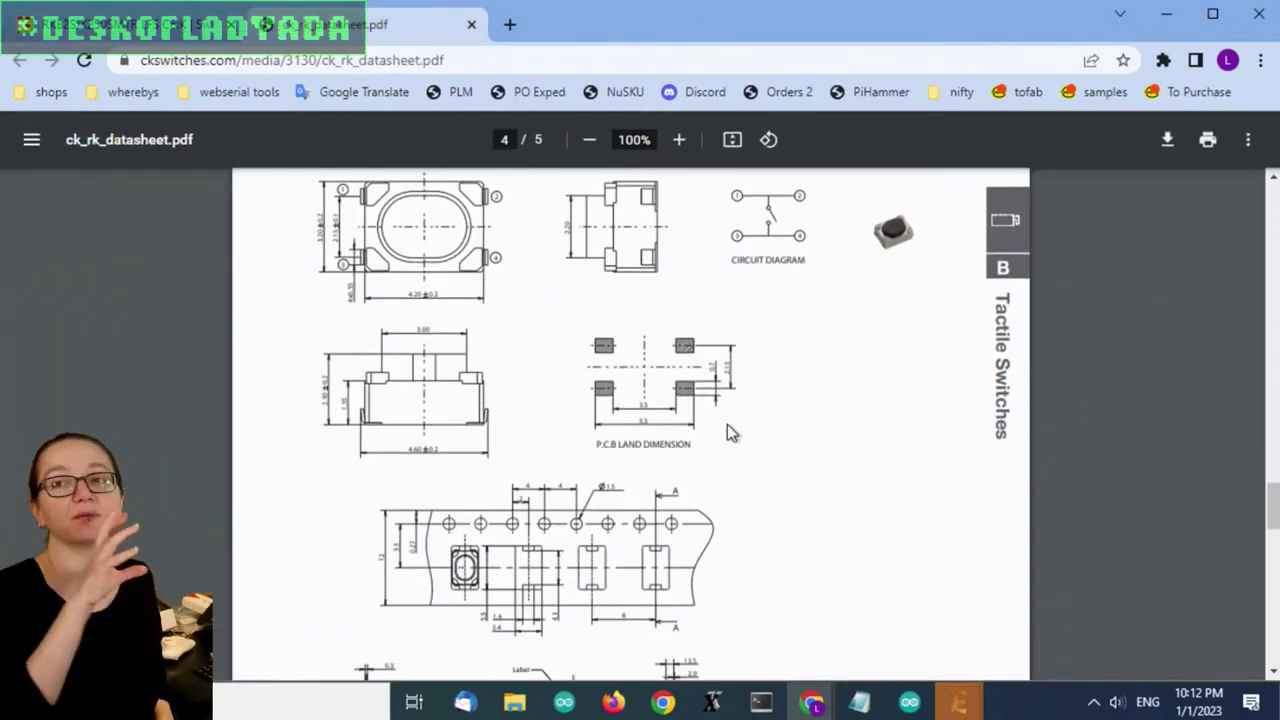